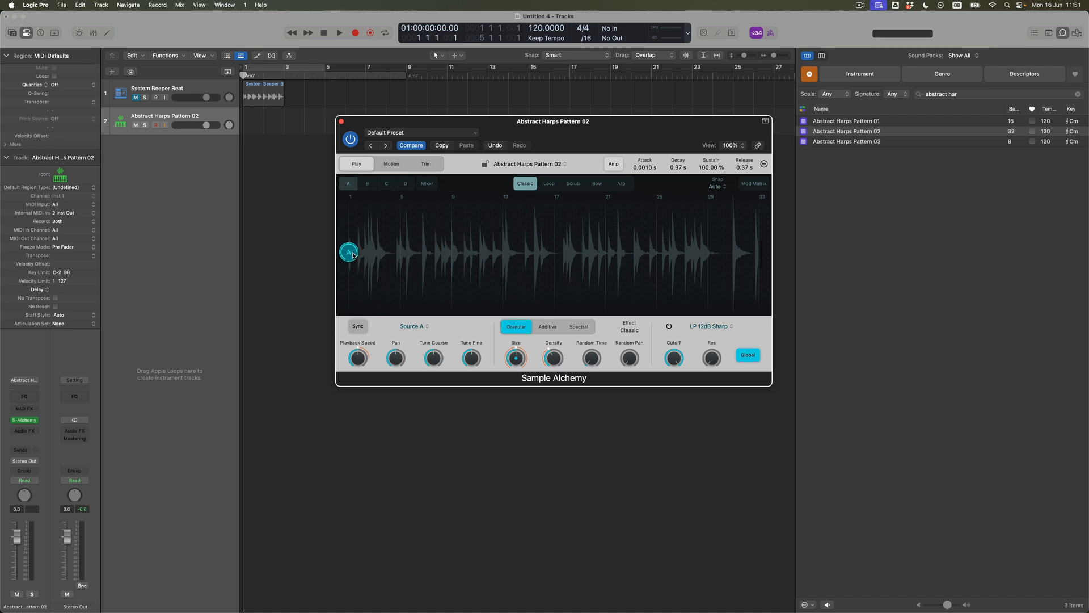
# Audition source A with Granular synthesis, and switch it to Additive synthesis to compare the sound
pyautogui.click(352, 253)
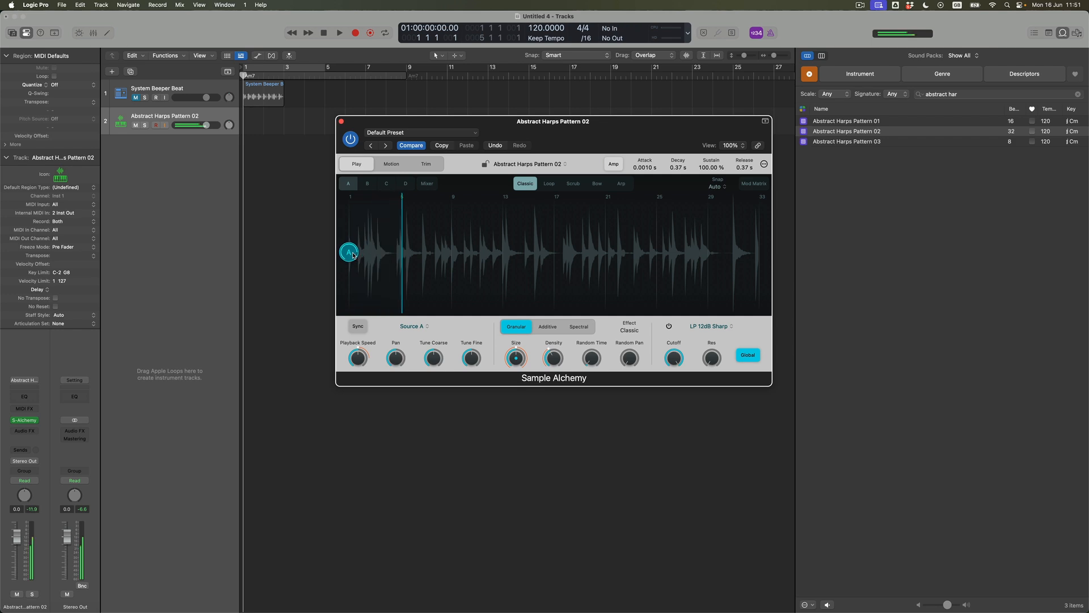
pyautogui.moveTo(353, 255)
pyautogui.mouseDown()
pyautogui.moveTo(352, 283)
pyautogui.moveTo(345, 217)
pyautogui.moveTo(342, 291)
pyautogui.moveTo(340, 248)
pyautogui.mouseUp()
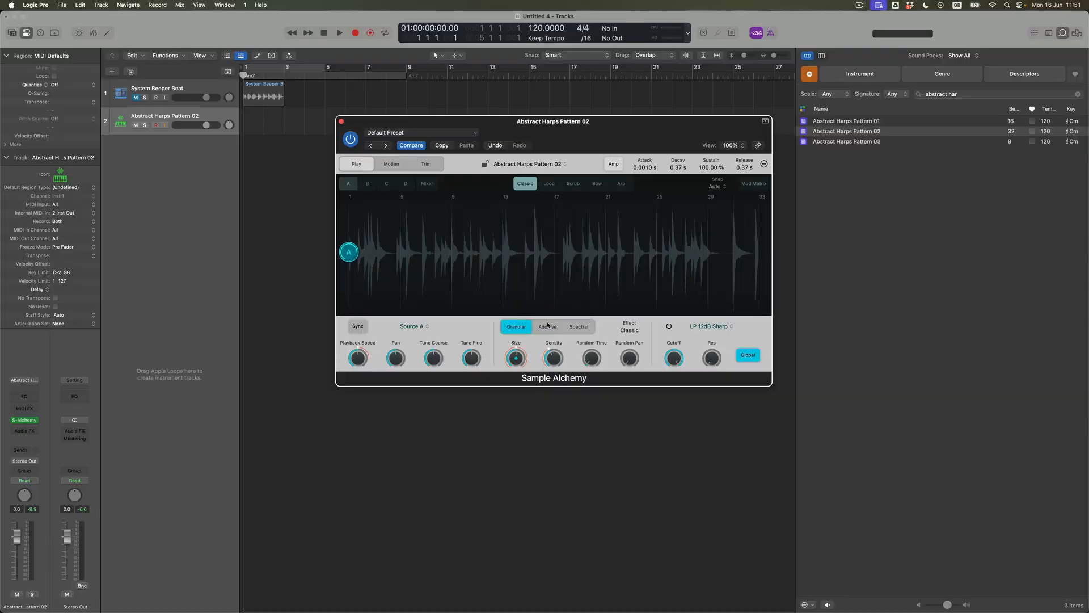
pyautogui.click(548, 325)
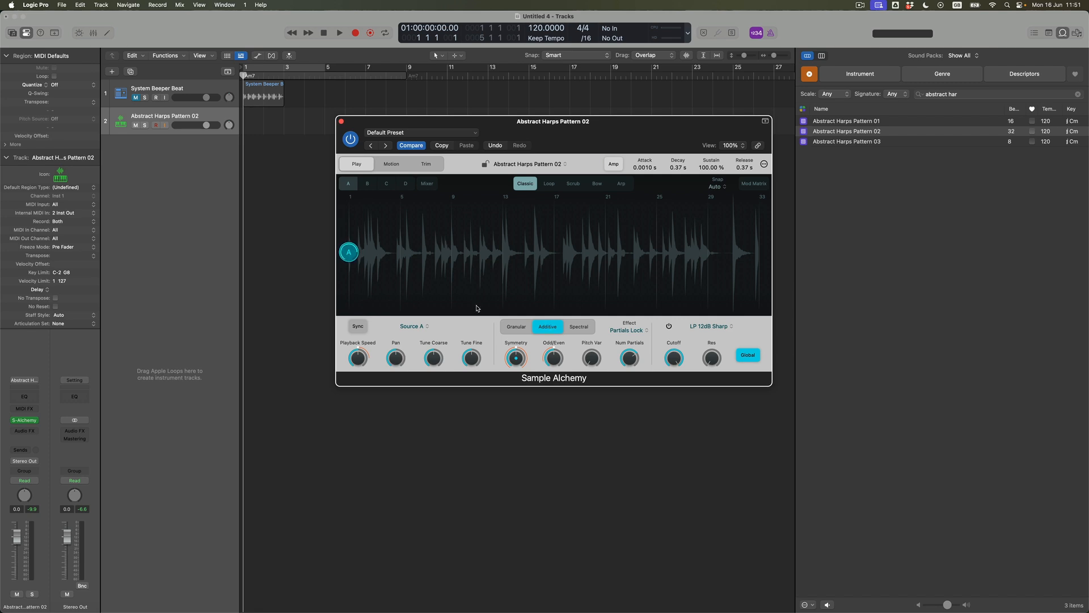
pyautogui.click(351, 253)
# Switch the play mode to Scrub and scrub source A's handle to between markers 1 and 5 of the waveform
pyautogui.click(573, 184)
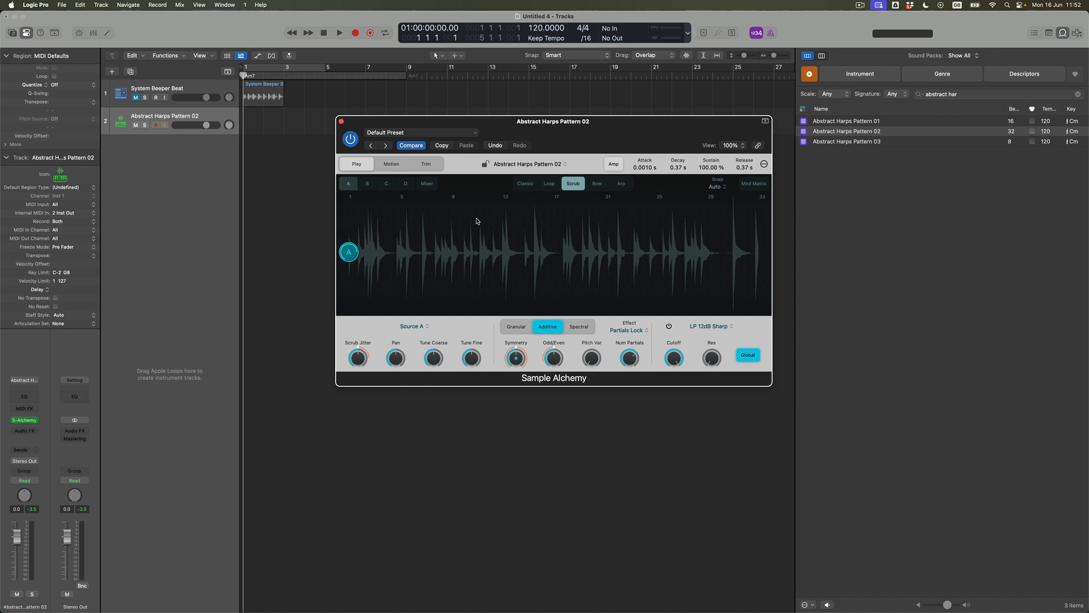
pyautogui.moveTo(350, 253); pyautogui.dragTo(381, 254)
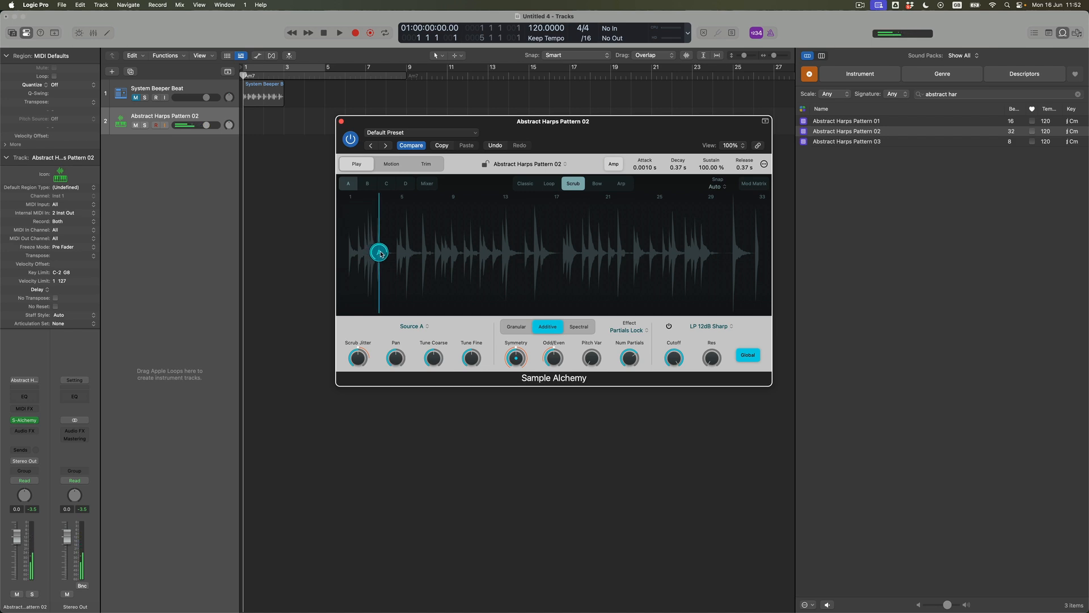
pyautogui.moveTo(381, 253); pyautogui.dragTo(379, 253)
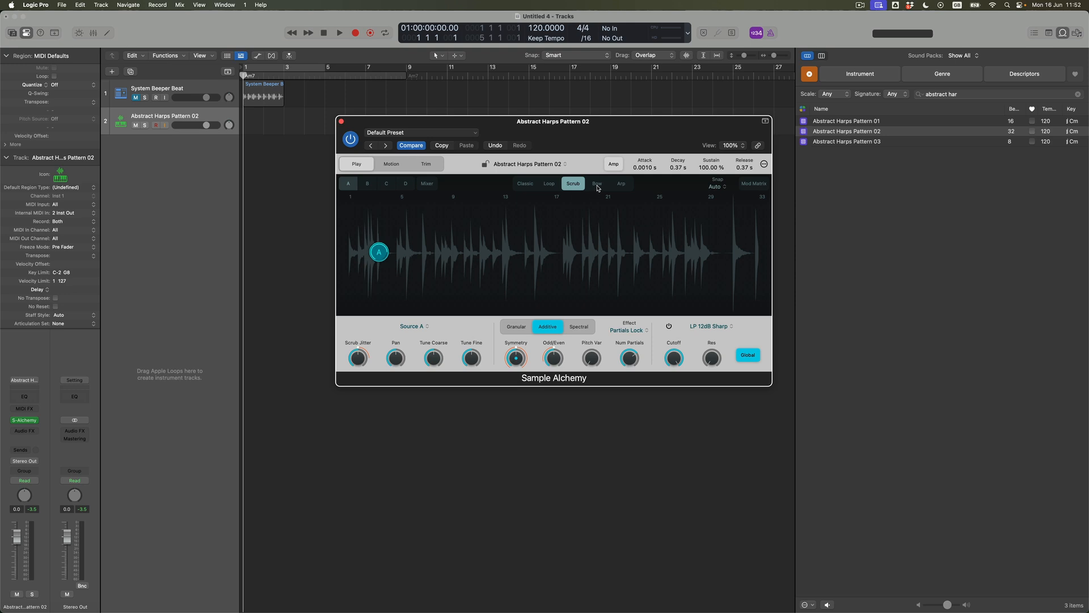
# Switch the play mode to Bow and audition source A at its handle position
pyautogui.click(597, 185)
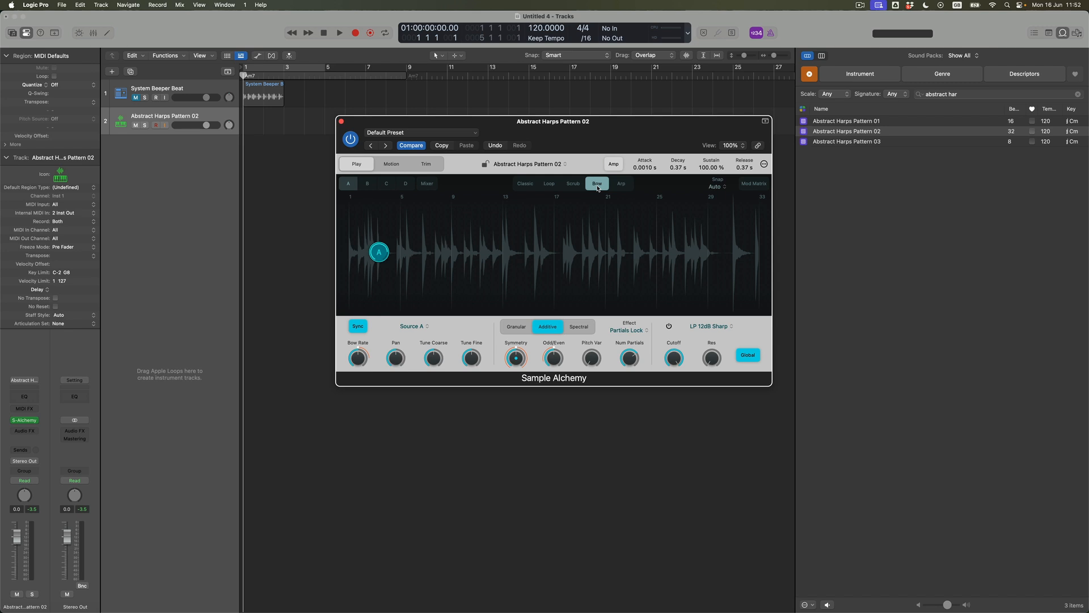
pyautogui.click(382, 252)
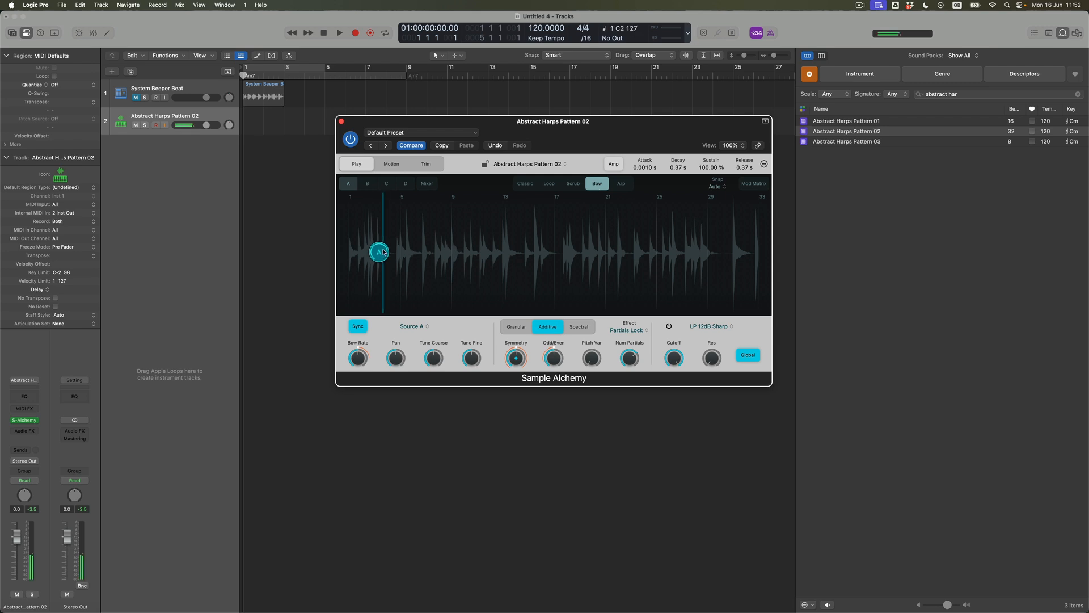
pyautogui.moveTo(383, 251)
pyautogui.mouseDown()
pyautogui.moveTo(420, 252)
pyautogui.moveTo(383, 250)
pyautogui.mouseUp()
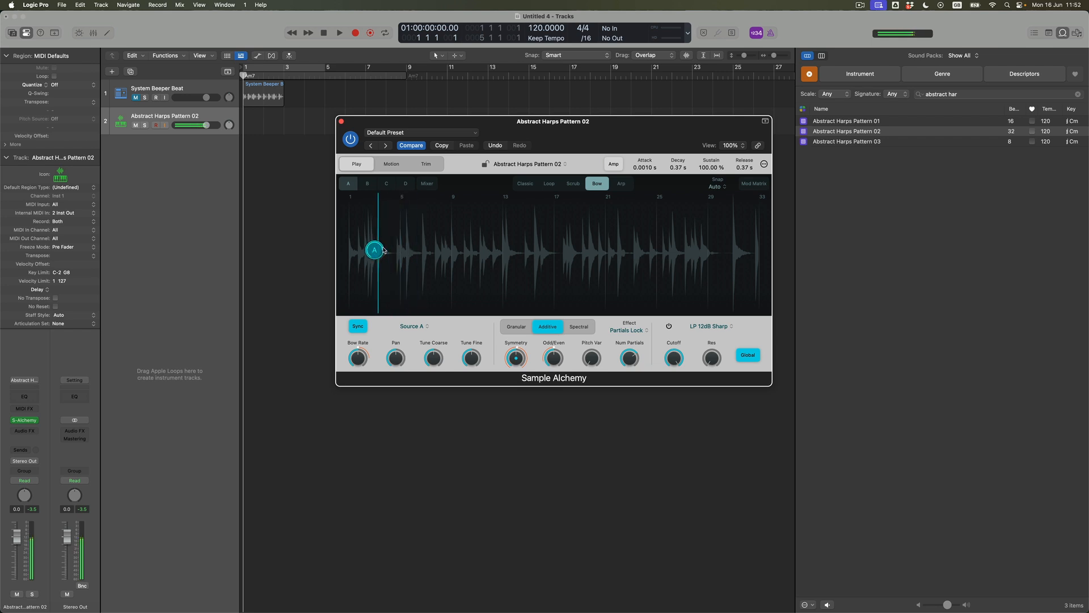
# Move source A's handle back to the start of the waveform and set the play mode to Scrub
pyautogui.moveTo(384, 250); pyautogui.dragTo(346, 249)
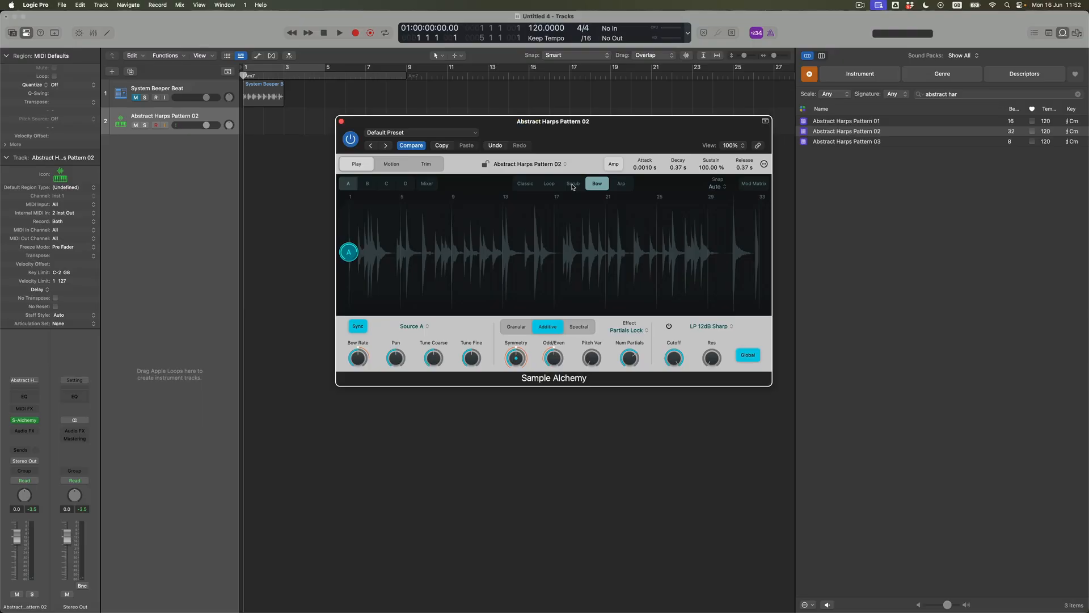
pyautogui.click(573, 184)
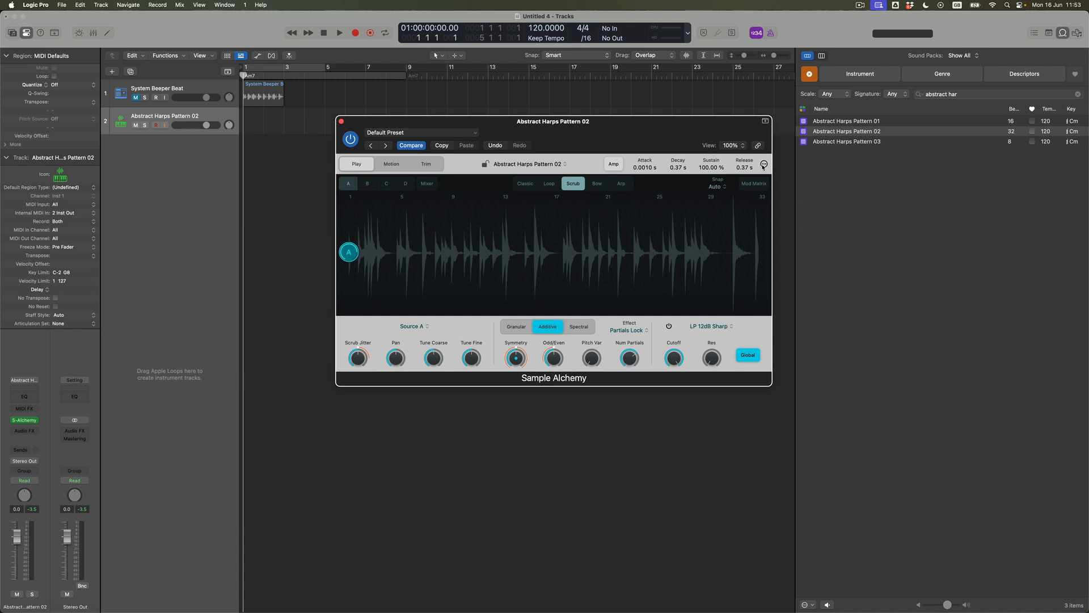
# Assign Mod Wheel as the modulation source for Pitch Var A in the Mod Matrix, with a depth of 73.5%
pyautogui.click(755, 183)
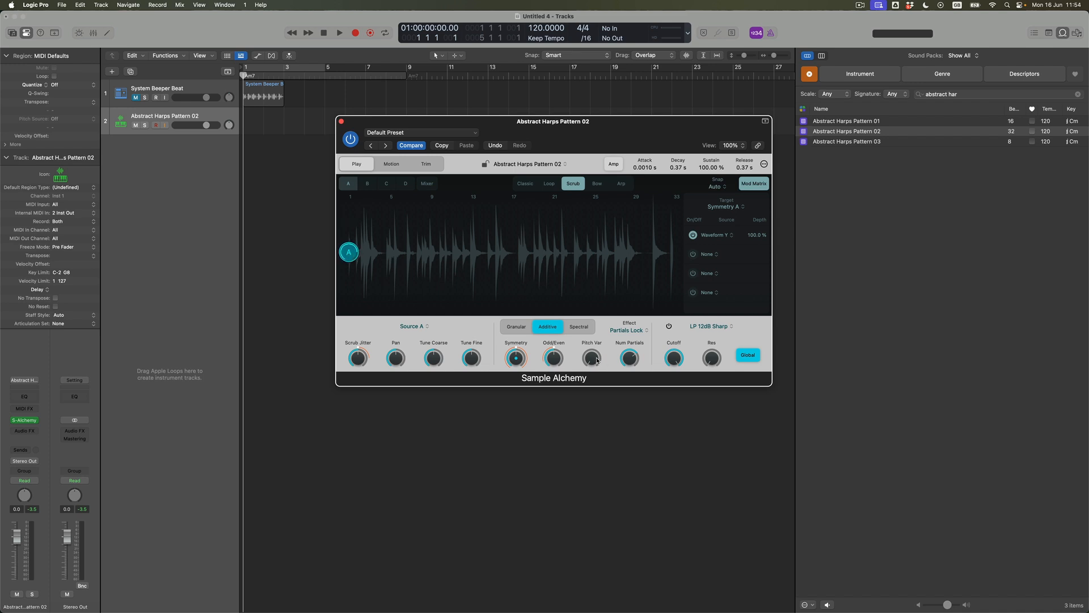
pyautogui.click(597, 361)
pyautogui.click(694, 235)
pyautogui.click(718, 235)
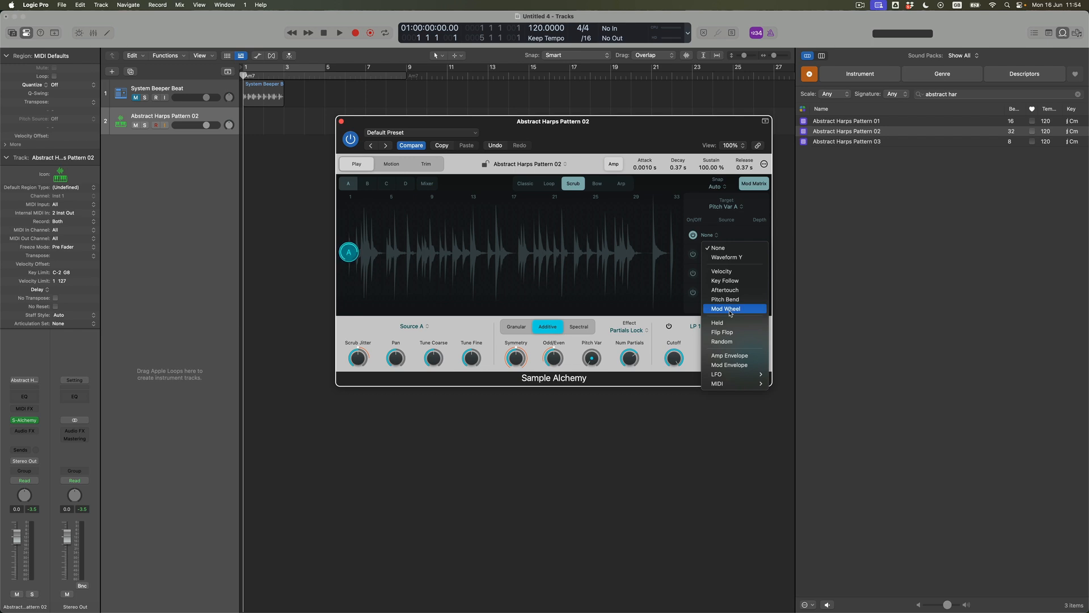
pyautogui.click(730, 310)
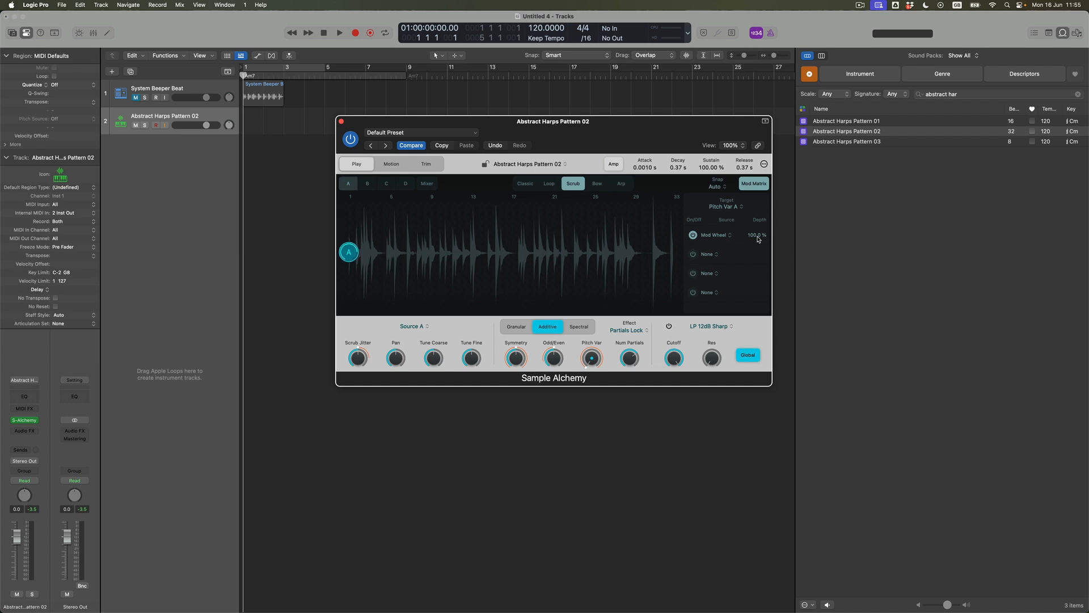
pyautogui.moveTo(758, 238); pyautogui.dragTo(758, 256)
# Enlarge the plug-in window to 124%, reposition it beside the loop browser, and set the Mod Wheel depth to 100%
pyautogui.moveTo(770, 385); pyautogui.dragTo(856, 481)
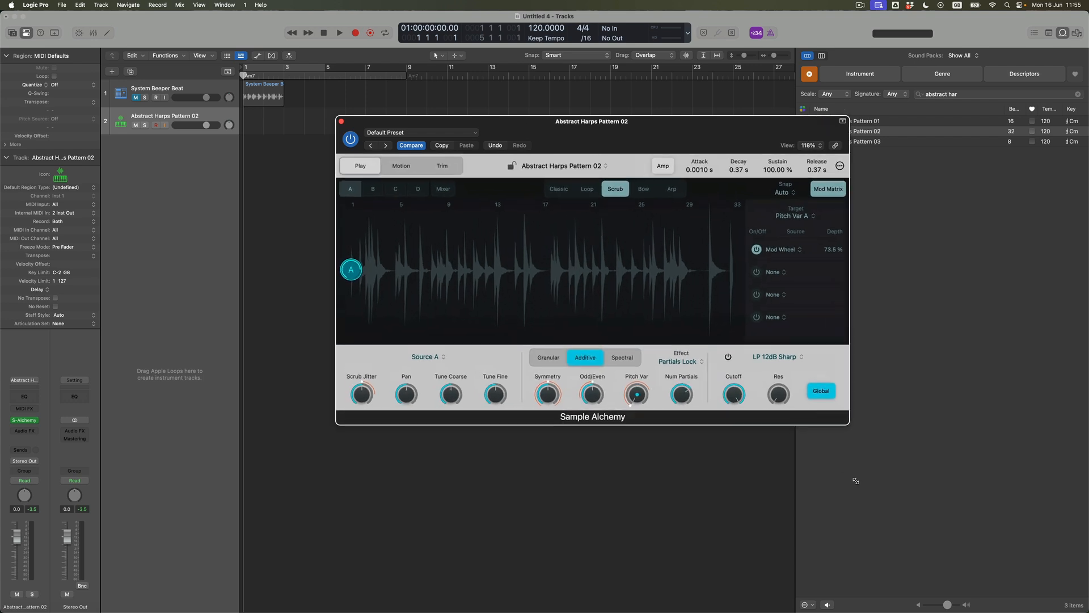
pyautogui.moveTo(670, 125); pyautogui.dragTo(583, 159)
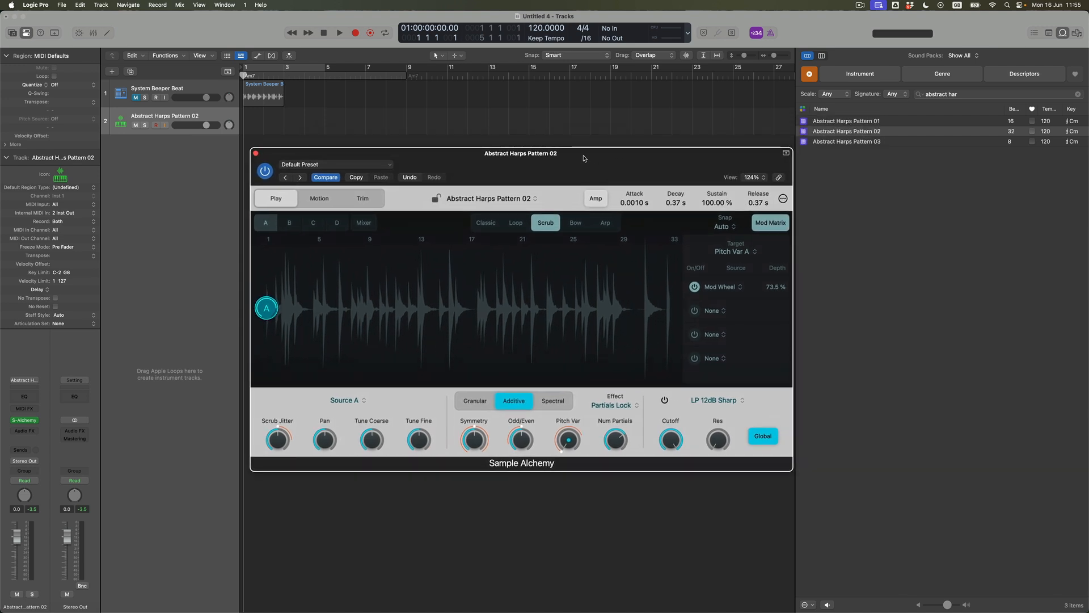
pyautogui.moveTo(774, 293)
pyautogui.mouseDown()
pyautogui.moveTo(776, 314)
pyautogui.moveTo(771, 268)
pyautogui.mouseUp()
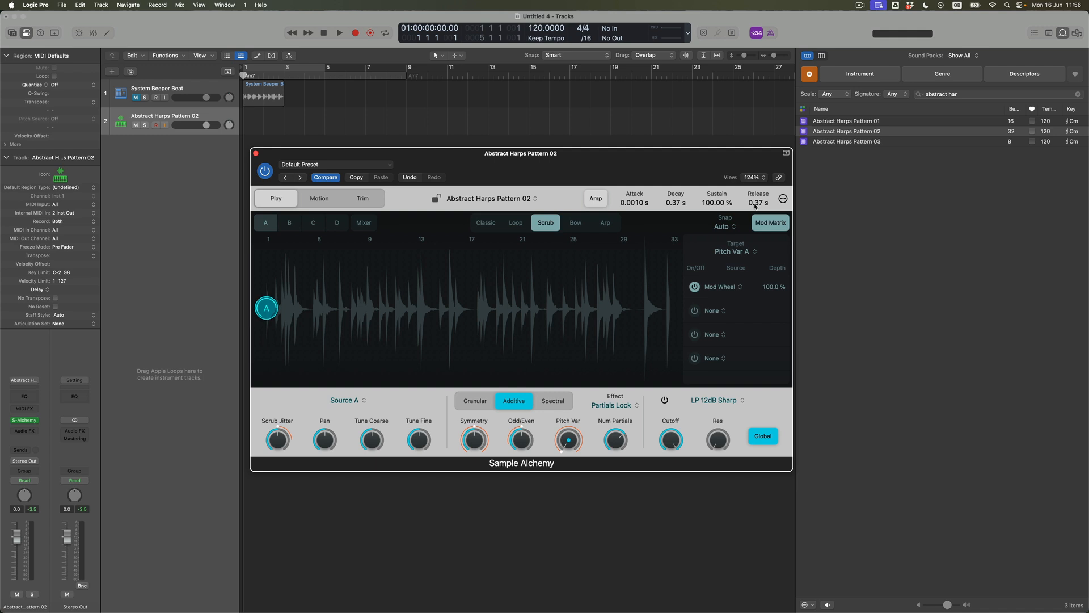
# Show the Mod envelope and replace the active Mod Wheel routing of Pitch Var A with Mod Envelope in the second slot
pyautogui.click(602, 201)
pyautogui.click(696, 288)
pyautogui.click(695, 310)
pyautogui.click(723, 313)
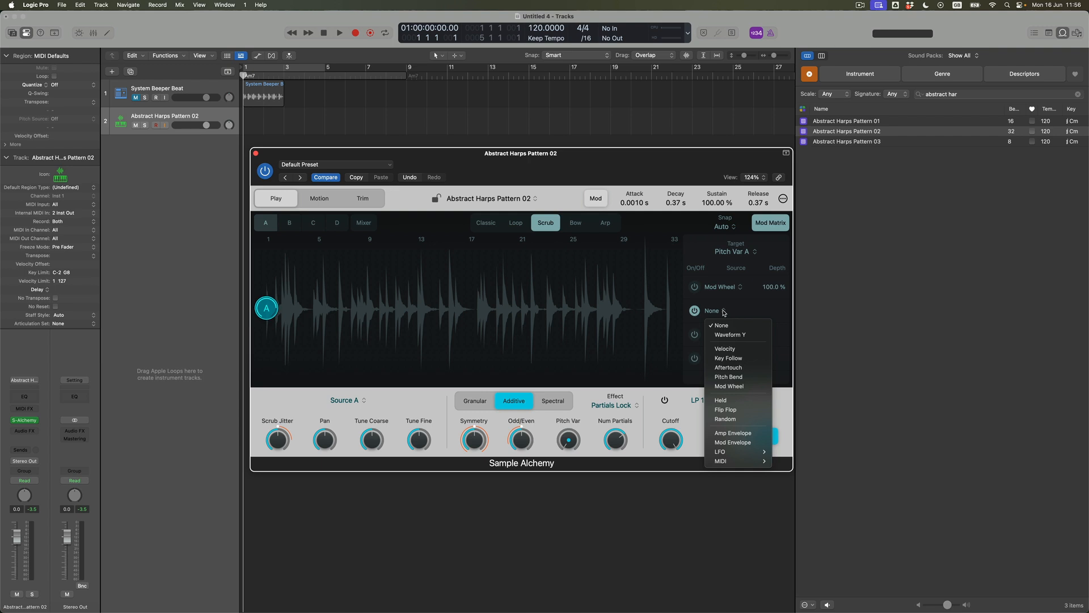
pyautogui.click(744, 443)
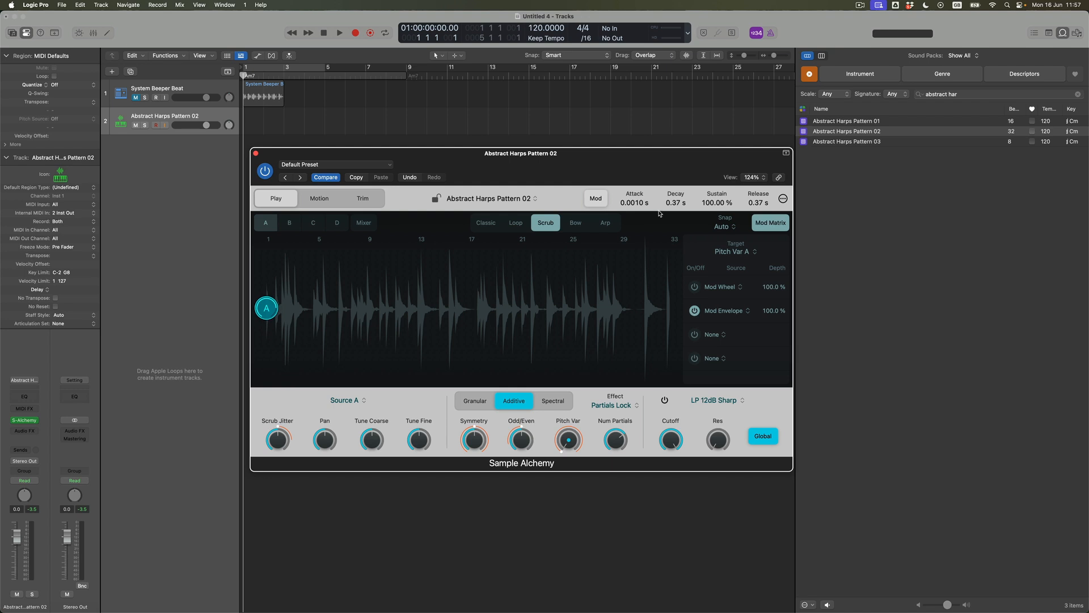
# Shape the Mod envelope by raising its attack, decay and release and lowering its sustain, and readjust the decay
pyautogui.moveTo(634, 202); pyautogui.dragTo(640, 109)
pyautogui.moveTo(636, 202); pyautogui.dragTo(635, 173)
pyautogui.moveTo(677, 203); pyautogui.dragTo(683, 130)
pyautogui.moveTo(717, 203); pyautogui.dragTo(708, 281)
pyautogui.moveTo(758, 203); pyautogui.dragTo(760, 166)
pyautogui.moveTo(681, 206); pyautogui.dragTo(679, 229)
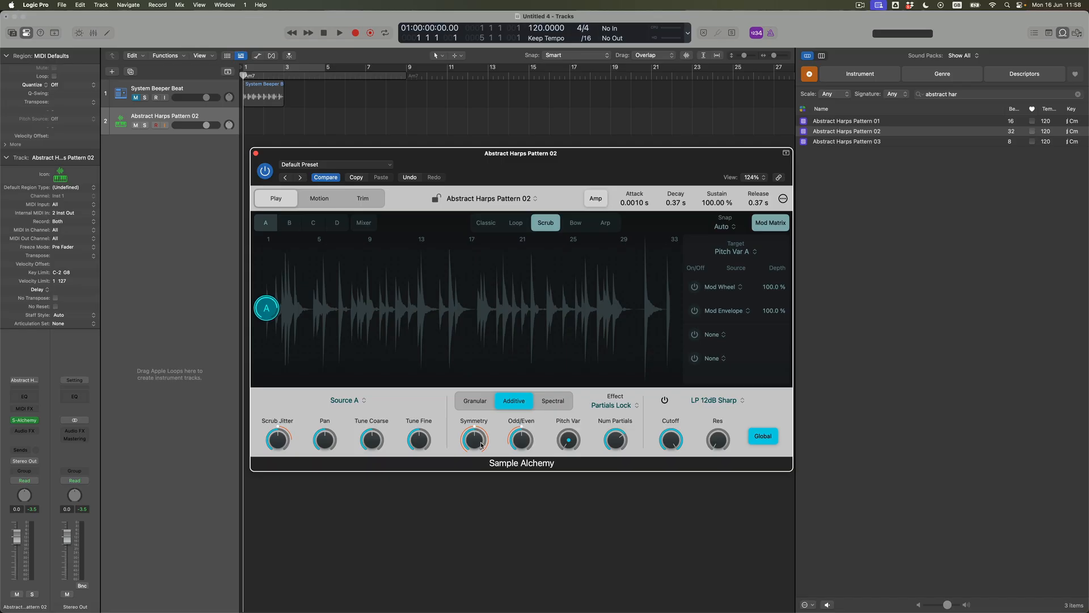
# Select Symmetry A as the modulation target and move source A's handle slightly below the waveform's centre line at its start
pyautogui.click(481, 446)
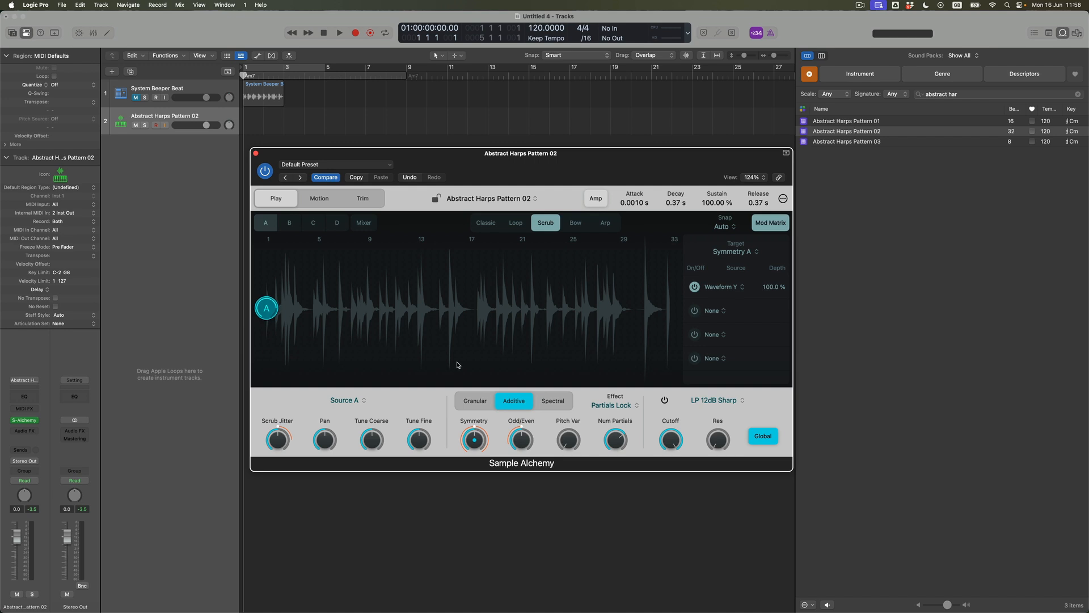
pyautogui.moveTo(268, 310)
pyautogui.mouseDown()
pyautogui.moveTo(266, 278)
pyautogui.moveTo(267, 348)
pyautogui.moveTo(266, 239)
pyautogui.moveTo(257, 363)
pyautogui.moveTo(260, 254)
pyautogui.moveTo(259, 343)
pyautogui.moveTo(258, 273)
pyautogui.moveTo(246, 340)
pyautogui.moveTo(247, 270)
pyautogui.moveTo(248, 312)
pyautogui.mouseUp()
pyautogui.moveTo(266, 312)
pyautogui.mouseDown()
pyautogui.moveTo(266, 274)
pyautogui.moveTo(264, 342)
pyautogui.moveTo(266, 265)
pyautogui.moveTo(258, 344)
pyautogui.moveTo(258, 271)
pyautogui.moveTo(255, 327)
pyautogui.mouseUp()
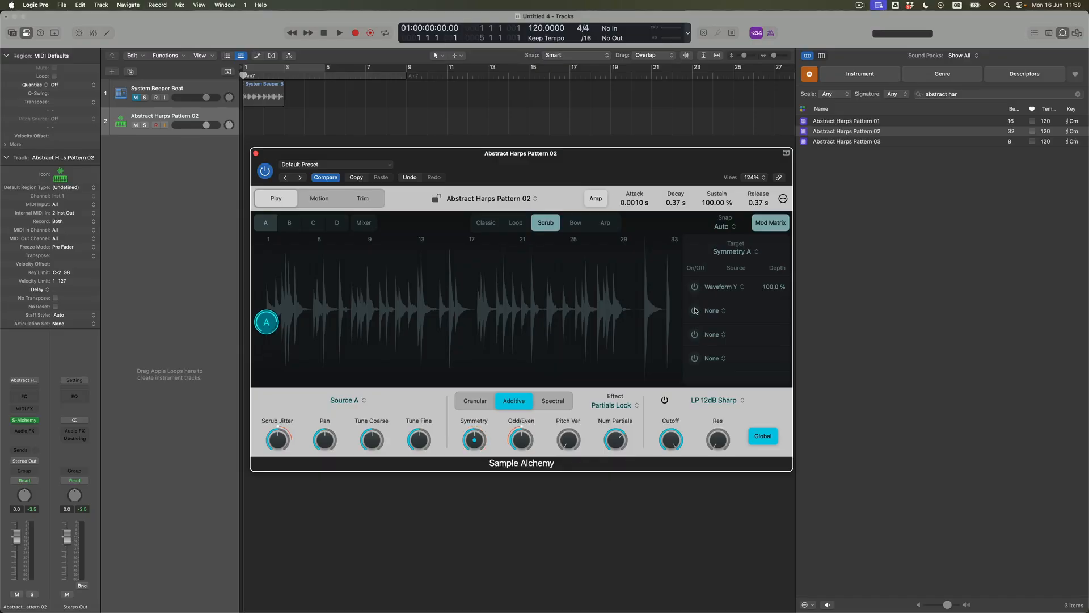
# Assign LFO Sine 1/16 as the second modulation source for Symmetry A
pyautogui.click(713, 312)
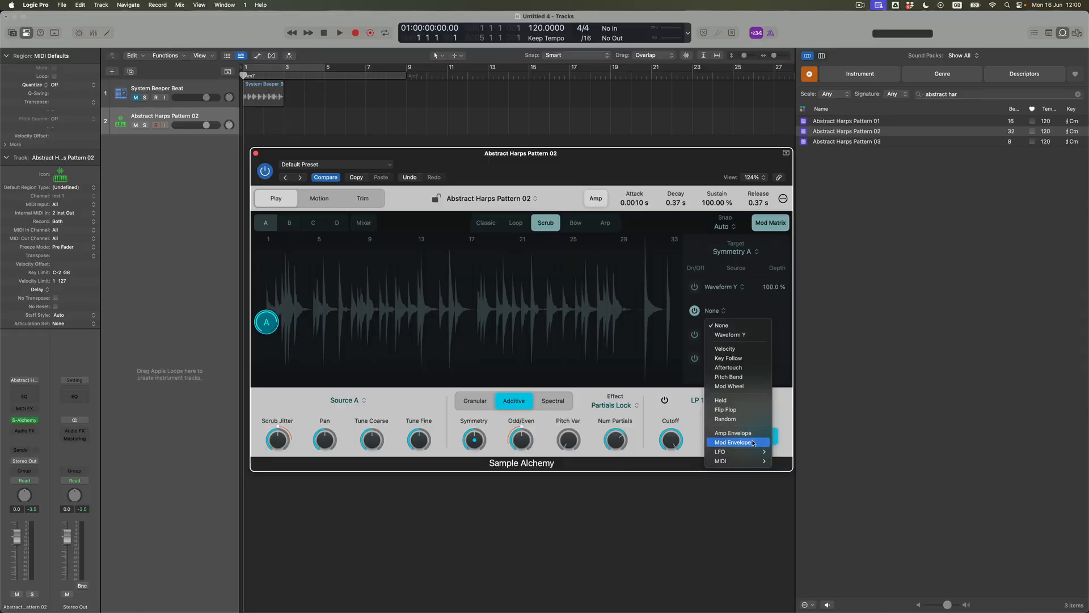
pyautogui.moveTo(746, 451)
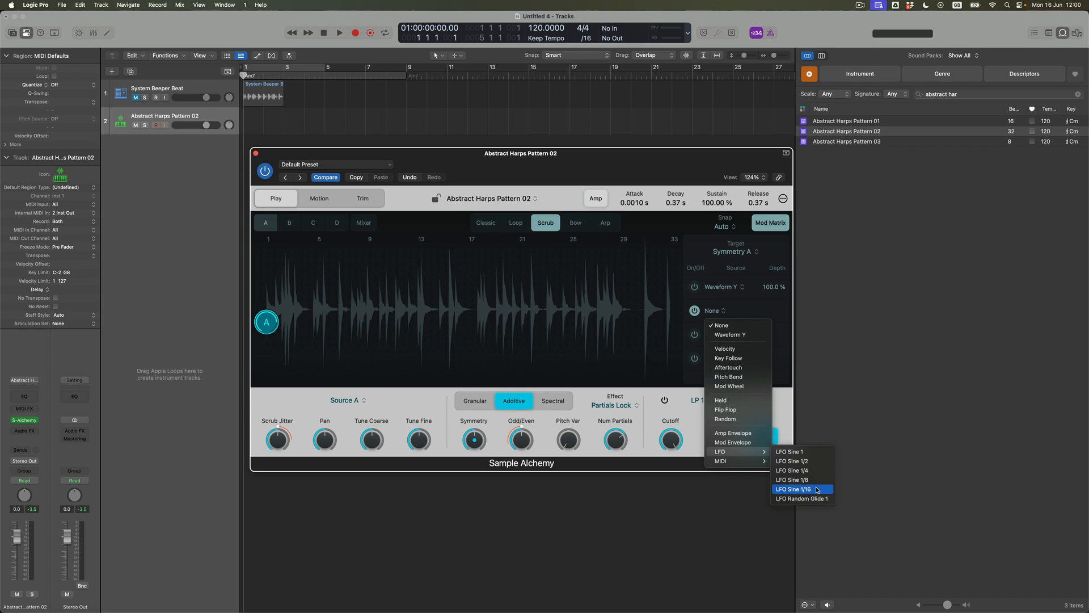
pyautogui.click(817, 490)
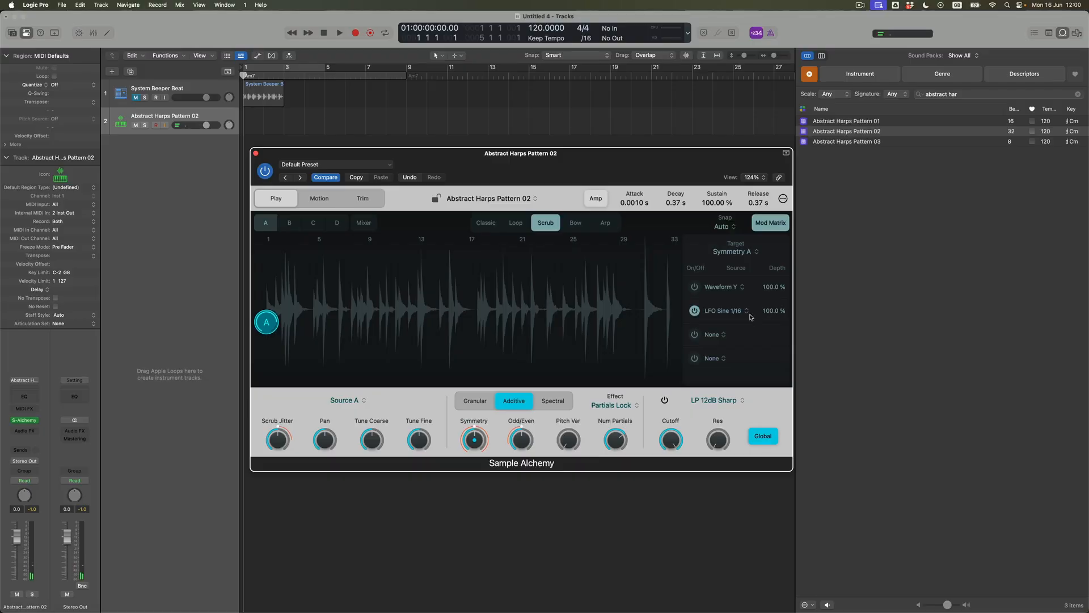
# Change Symmetry A's second modulation source to LFO Sine 1/2 and reopen the LFO choices
pyautogui.click(748, 313)
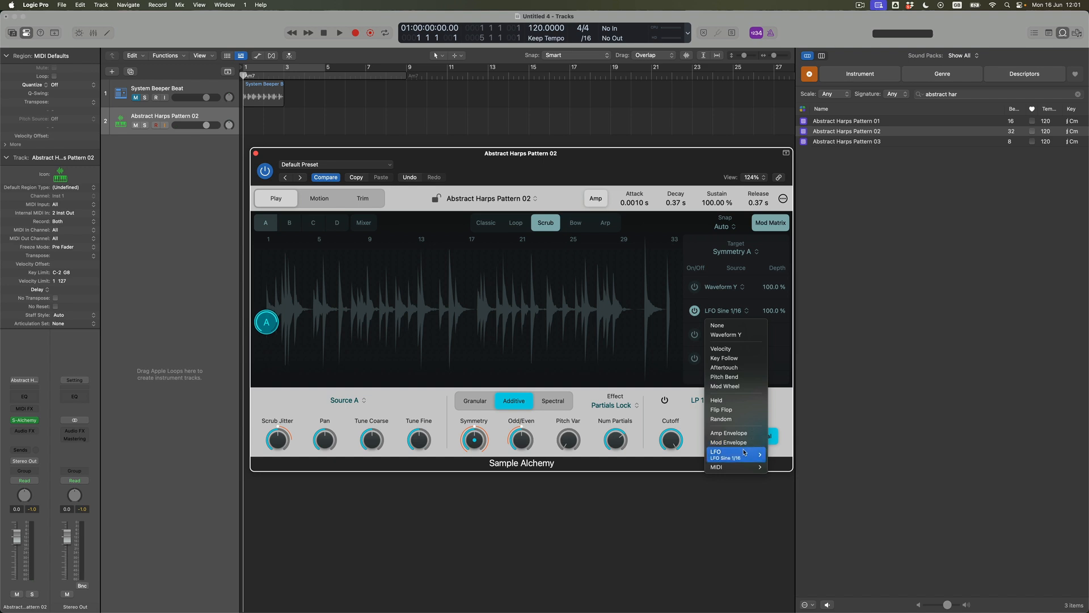
pyautogui.moveTo(743, 452)
pyautogui.click(803, 462)
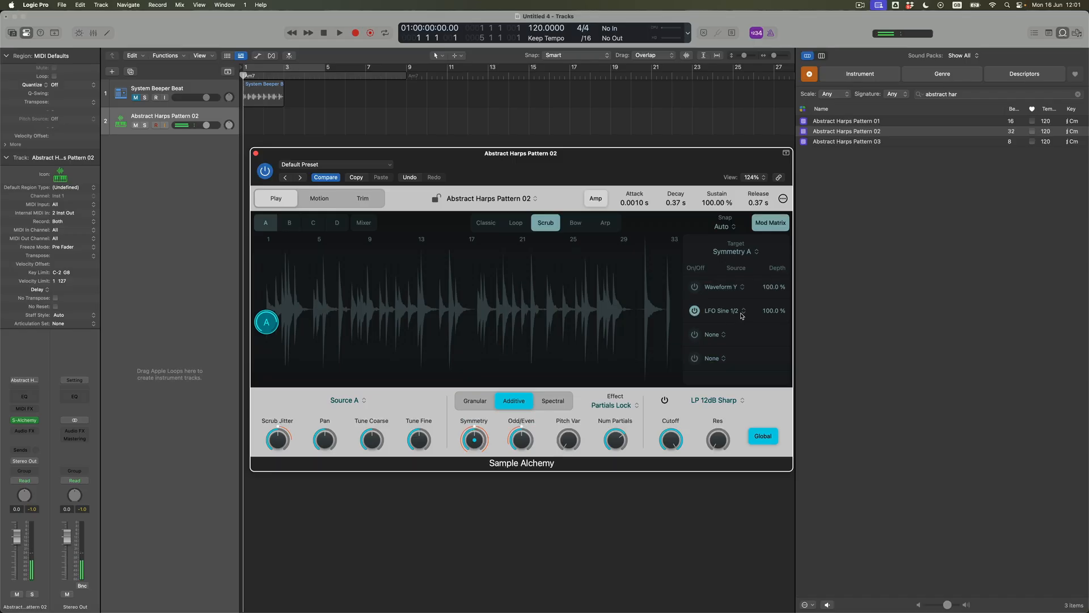
pyautogui.click(744, 312)
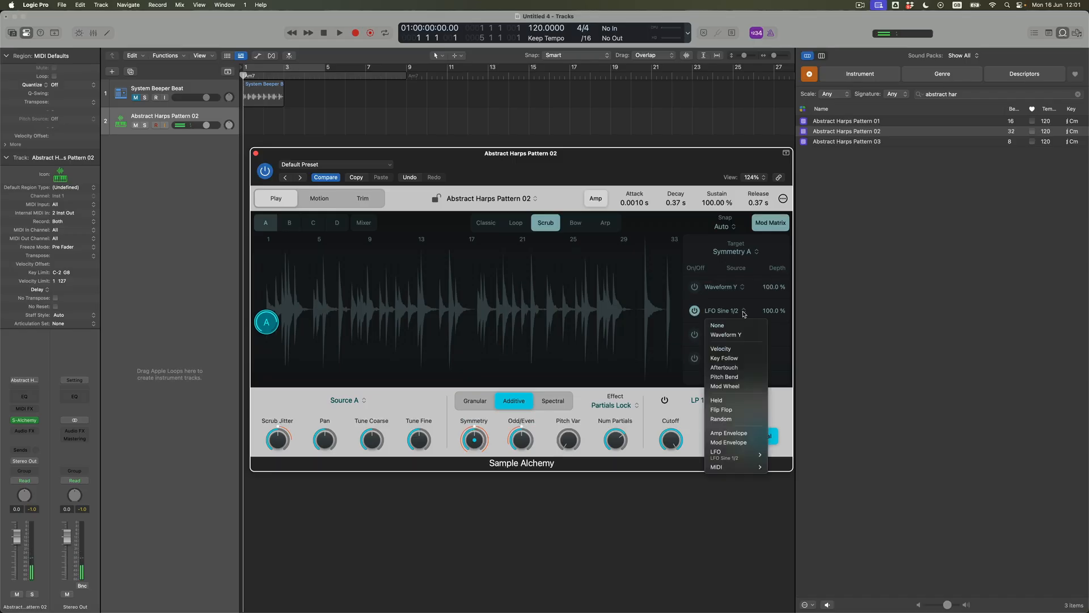
pyautogui.moveTo(742, 456)
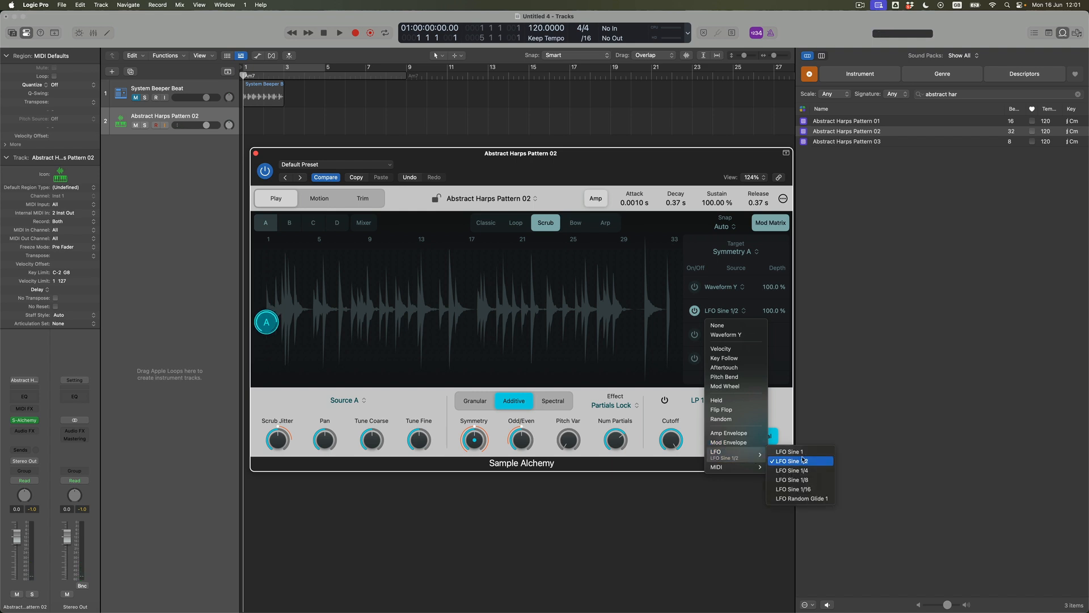
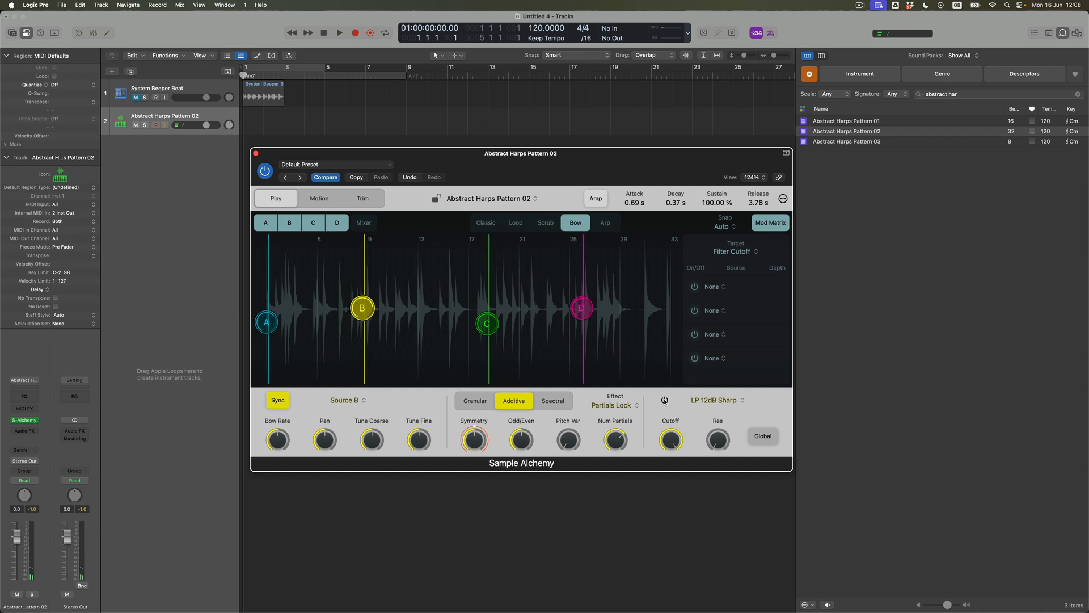
# Lower source B's filter cutoff, and enable source D's filter and lower its cutoff
pyautogui.click(671, 442)
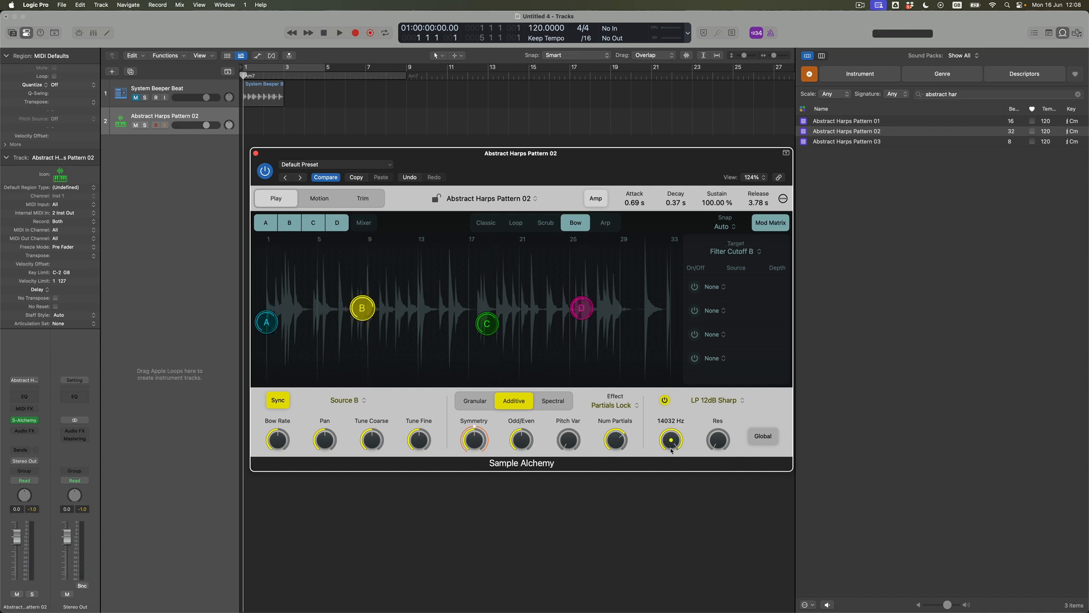
pyautogui.click(583, 310)
pyautogui.click(665, 400)
pyautogui.moveTo(673, 444); pyautogui.dragTo(671, 467)
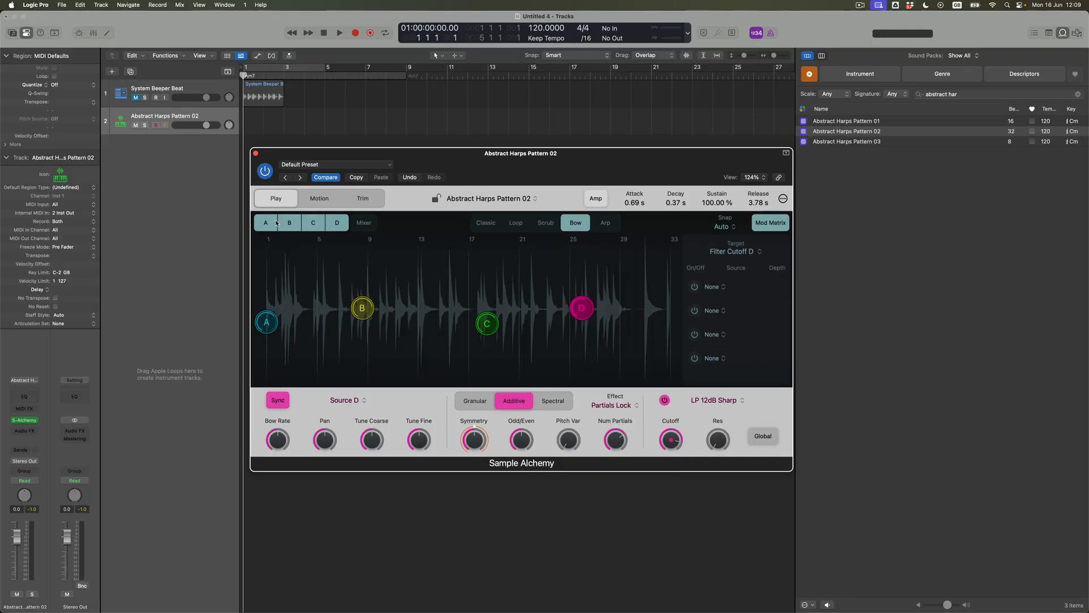
# Turn off sources A, C and D, leaving only source B active
pyautogui.click(276, 223)
pyautogui.click(321, 225)
pyautogui.click(338, 224)
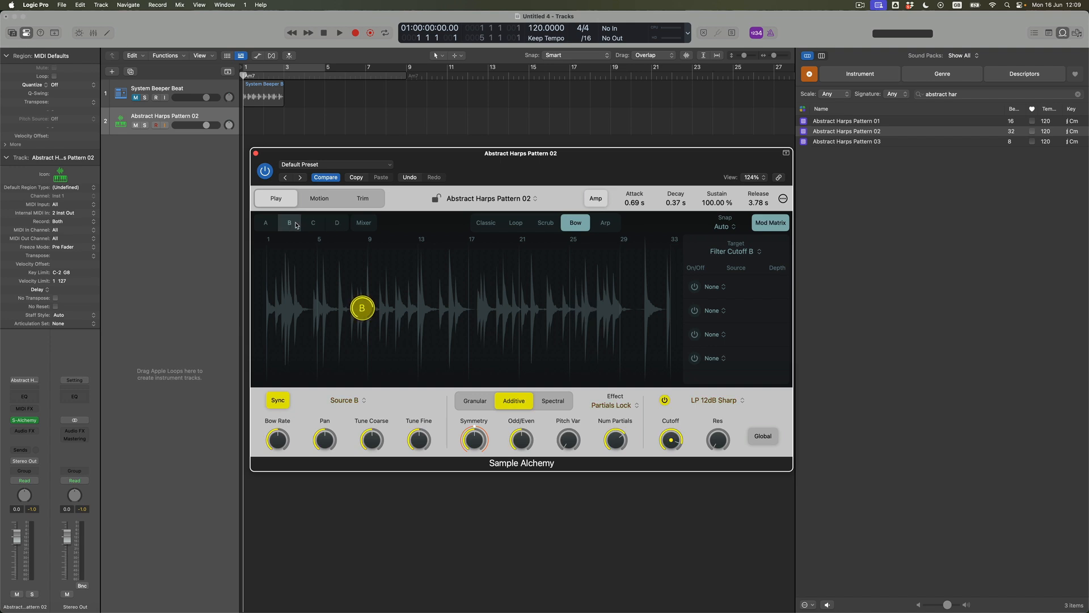
# Record a motion for source B in Motion mode by moving its handle along the waveform around beat 9, and stop the recording
pyautogui.click(319, 198)
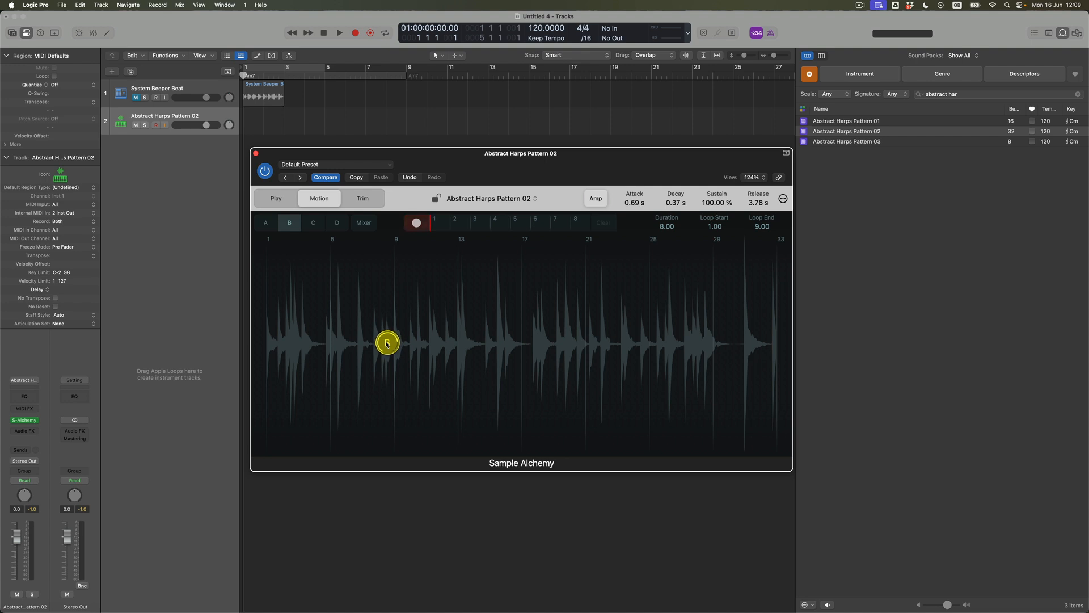
pyautogui.moveTo(387, 343)
pyautogui.mouseDown()
pyautogui.moveTo(420, 348)
pyautogui.moveTo(375, 357)
pyautogui.moveTo(370, 346)
pyautogui.moveTo(382, 340)
pyautogui.moveTo(433, 341)
pyautogui.moveTo(409, 337)
pyautogui.mouseUp()
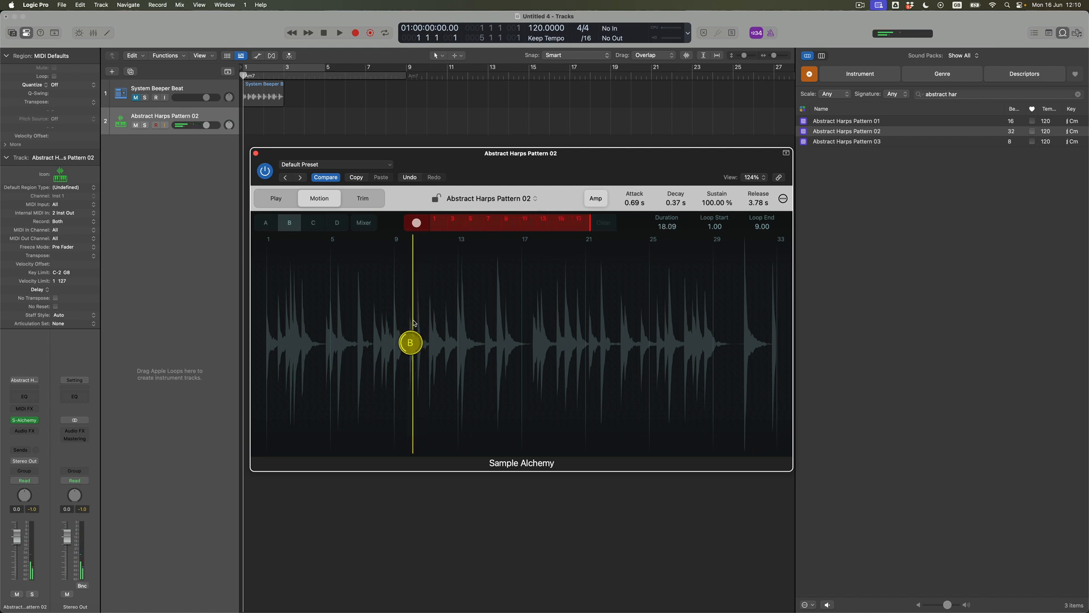
pyautogui.click(418, 225)
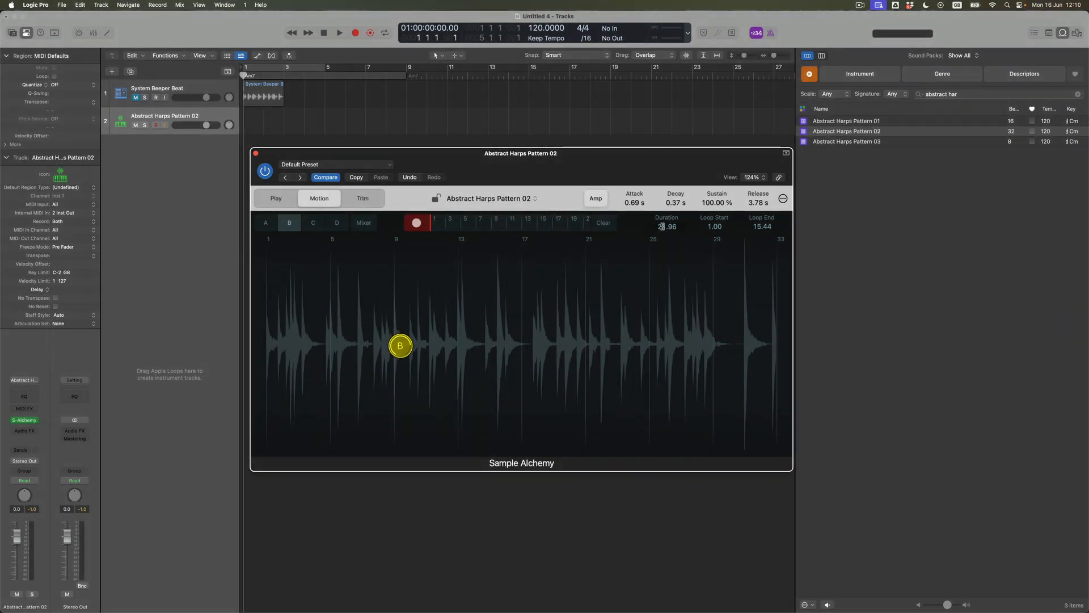
# Set the recorded motion's duration to 8 and its loop end to 9
pyautogui.doubleClick(661, 226)
pyautogui.write('8')
pyautogui.press('Return')
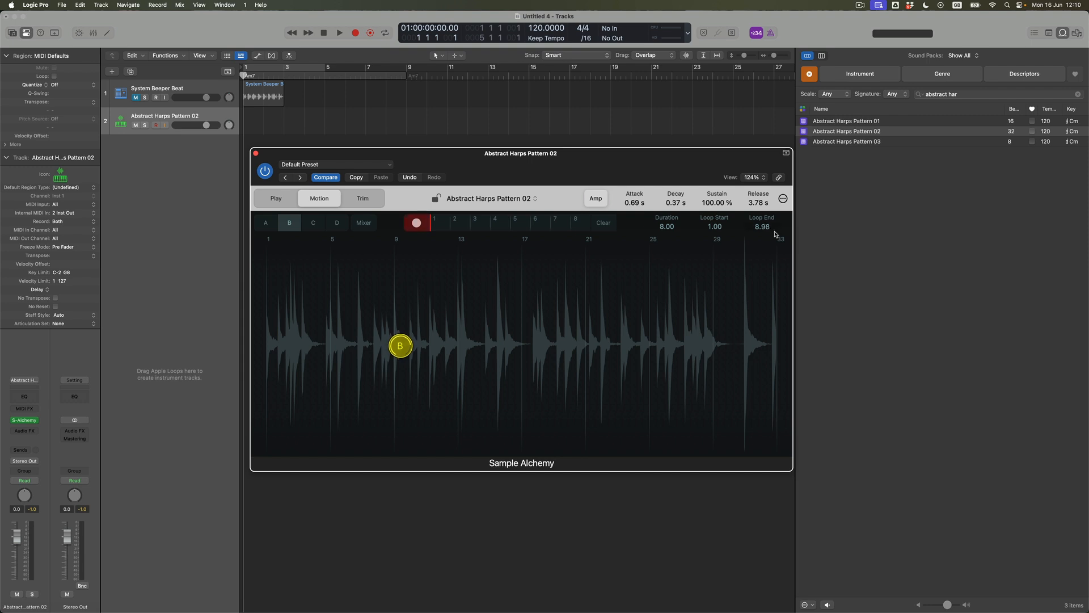
pyautogui.doubleClick(758, 227)
pyautogui.write('9')
pyautogui.press('Return')
# Shorten the recorded motion's duration to 4
pyautogui.doubleClick(663, 227)
pyautogui.write('4')
pyautogui.press('Return')
# Return to Play mode and turn on sources A, C and D alongside B
pyautogui.click(277, 198)
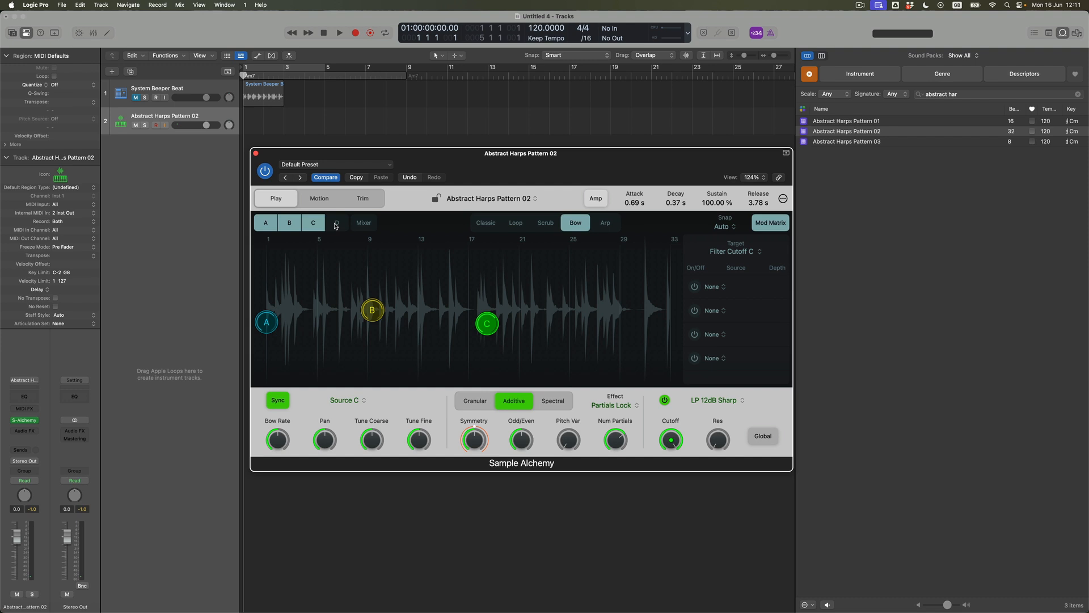
pyautogui.click(338, 223)
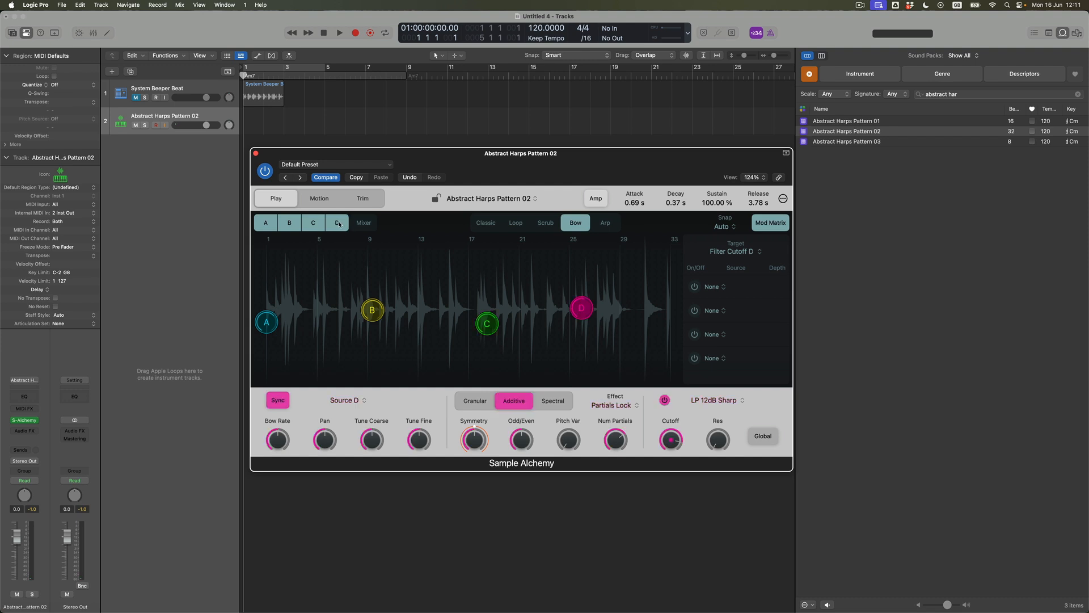
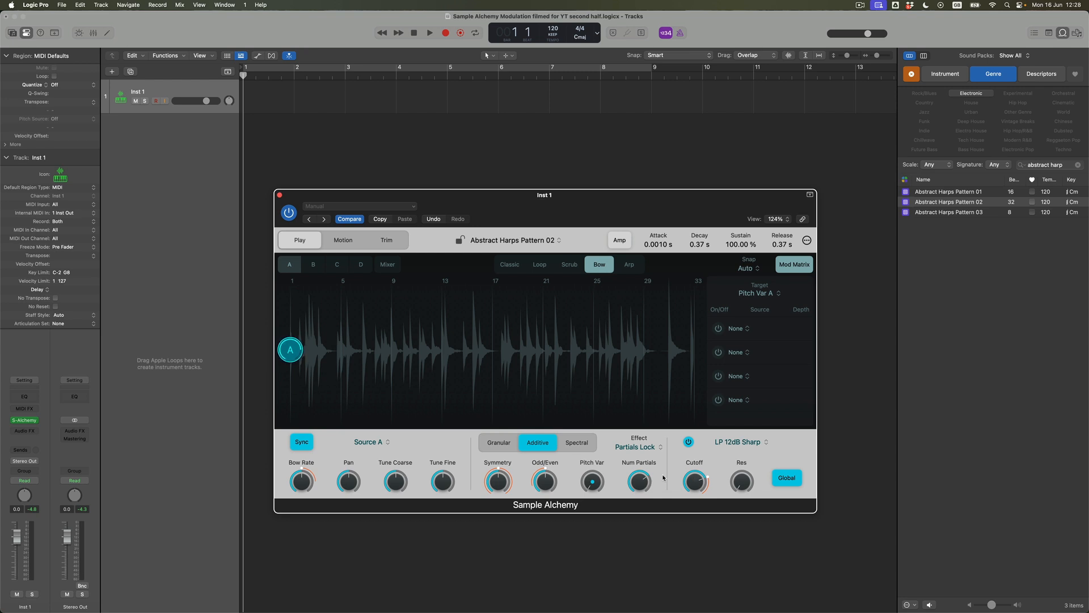
# Make source B the only active source in place of A, and show its Symmetry modulation
pyautogui.keyDown('shift'); pyautogui.click(315, 266); pyautogui.keyUp('shift')
pyautogui.keyDown('shift'); pyautogui.click(294, 268); pyautogui.keyUp('shift')
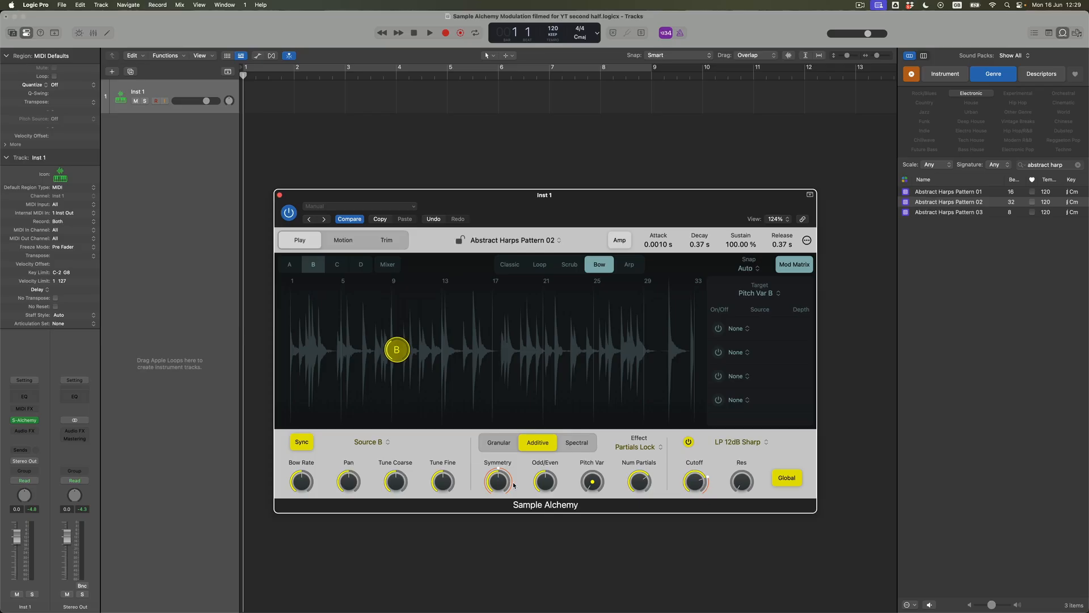
pyautogui.click(506, 484)
# Make source C the only active source and show the modulation of its Symmetry and Pitch Var
pyautogui.click(336, 264)
pyautogui.click(315, 265)
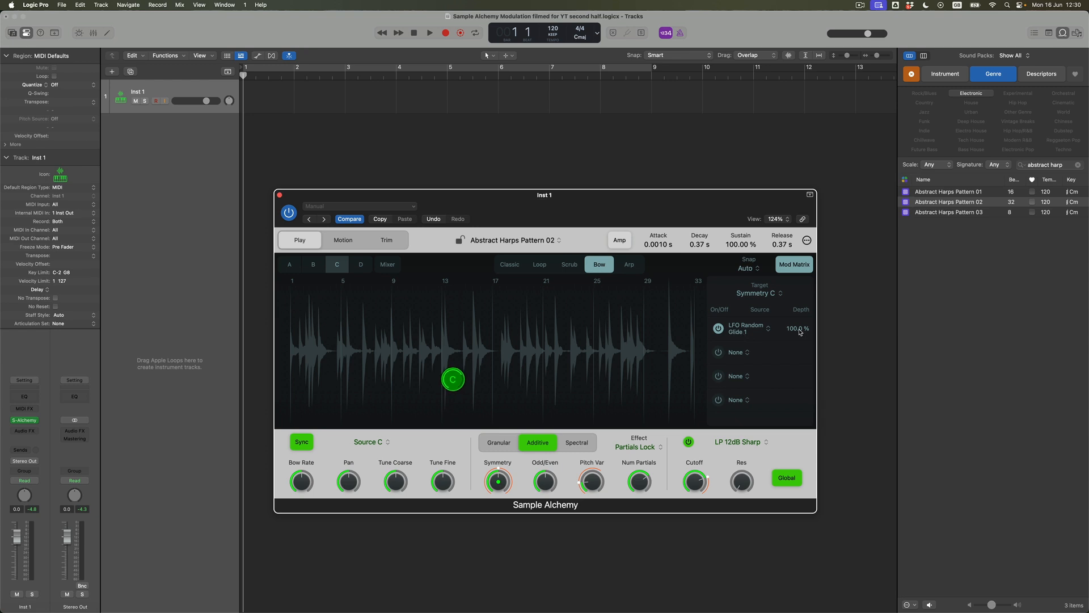
pyautogui.click(601, 480)
# Turn on sources A and B alongside C, and view their levels briefly in the source mixer
pyautogui.moveTo(341, 267); pyautogui.dragTo(296, 262)
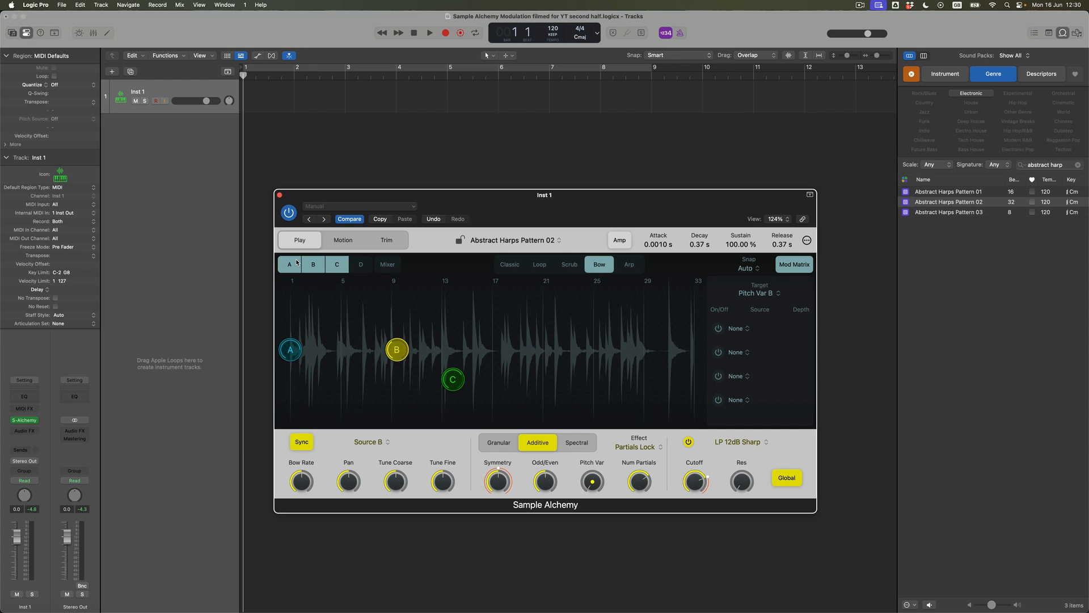
pyautogui.click(394, 269)
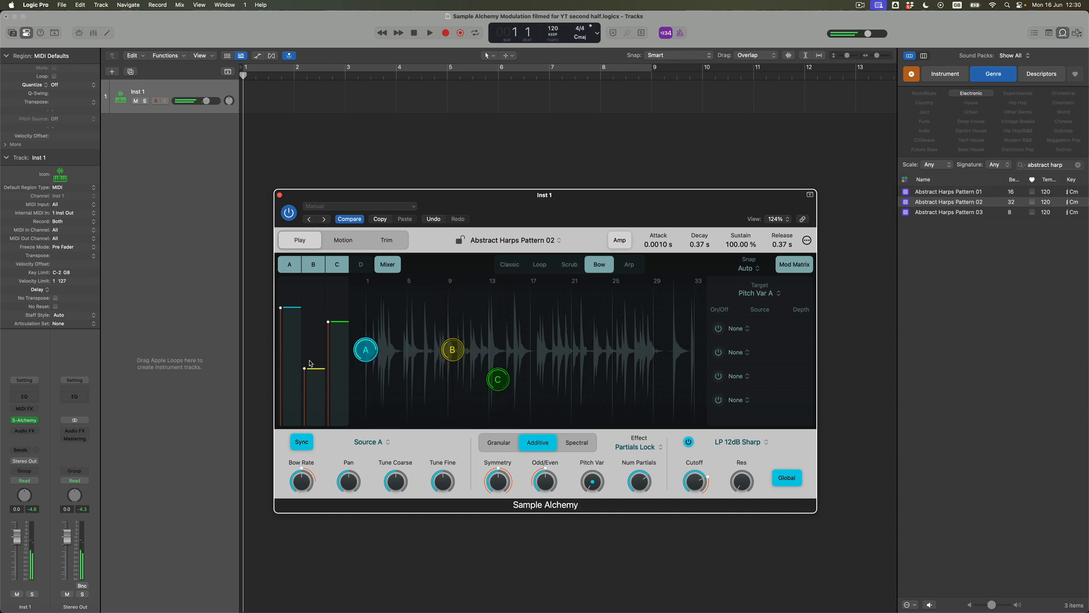
pyautogui.click(388, 265)
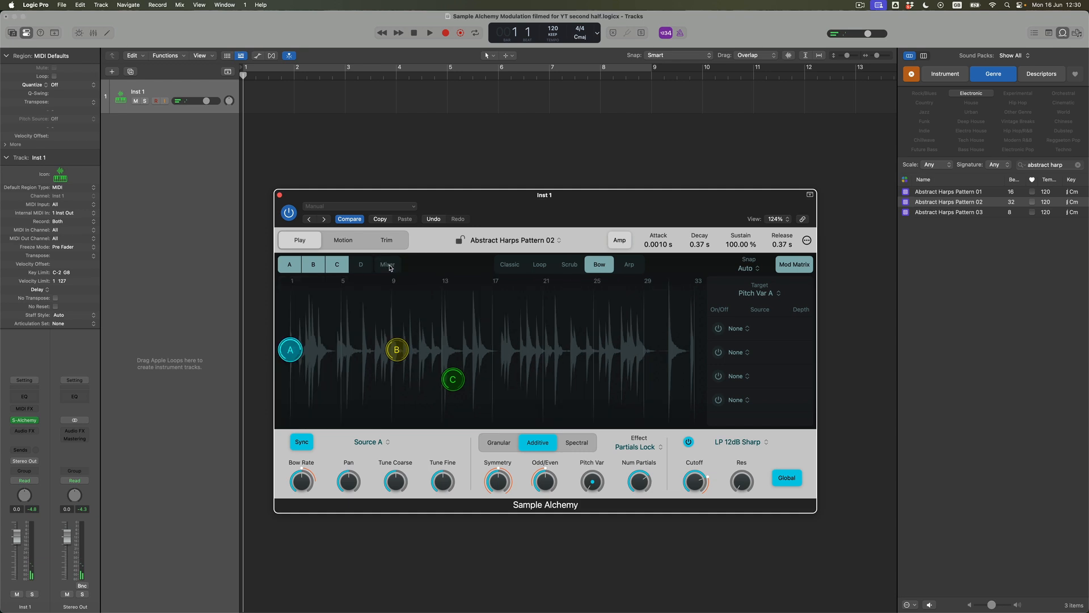
# Work through the sources in order, turning off A, B and C and turning on D so only D is active
pyautogui.click(312, 267)
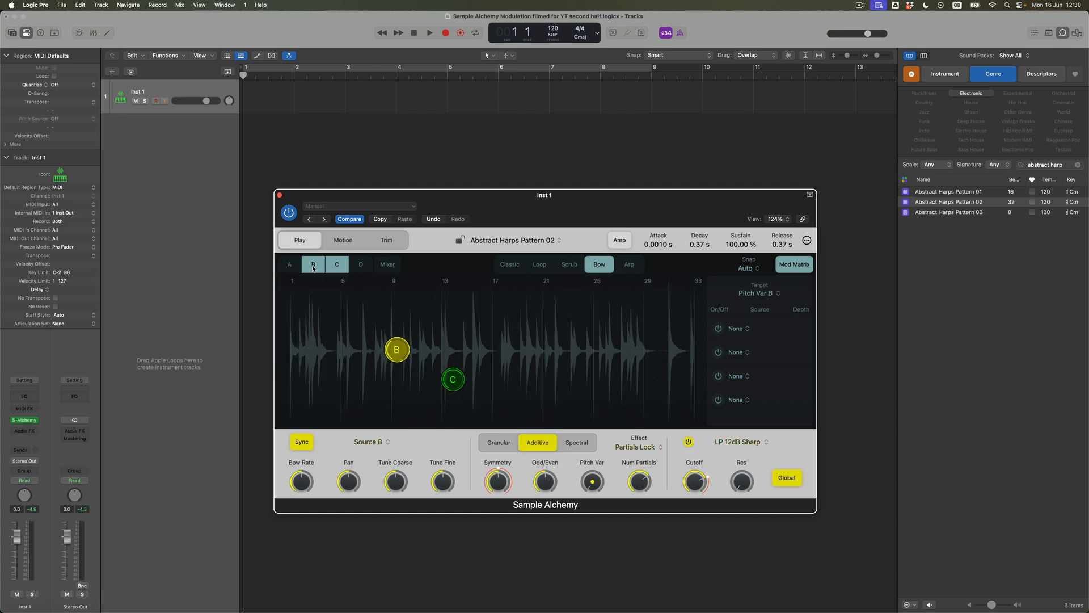
pyautogui.click(339, 266)
pyautogui.keyDown('shift'); pyautogui.click(361, 265); pyautogui.keyUp('shift')
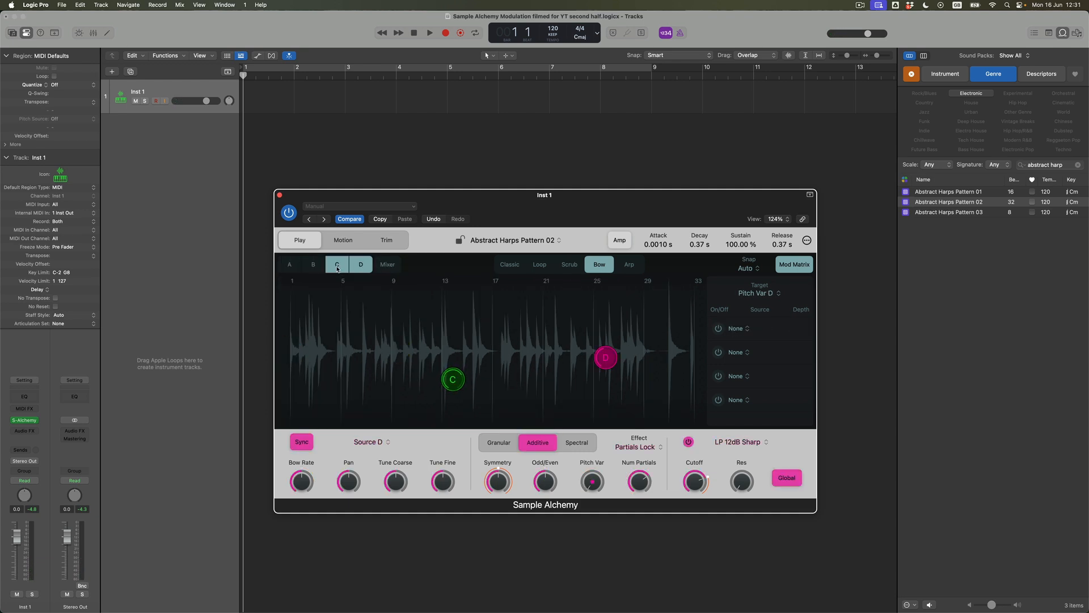
pyautogui.keyDown('shift'); pyautogui.click(337, 269); pyautogui.keyUp('shift')
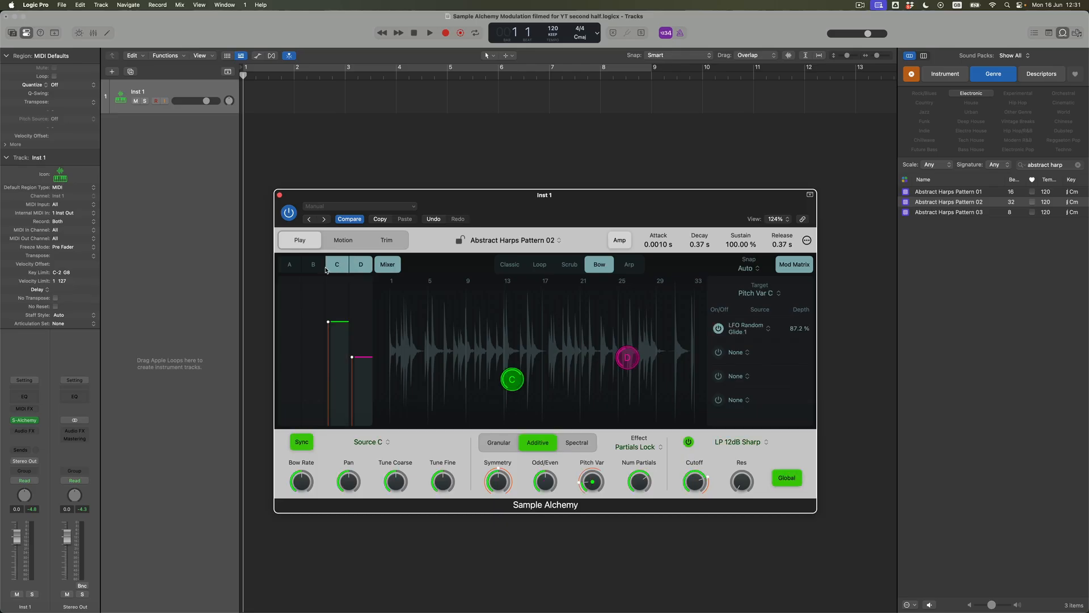
# Turn sources B and A back on alongside C and D with the source mixer open
pyautogui.click(315, 268)
pyautogui.click(297, 270)
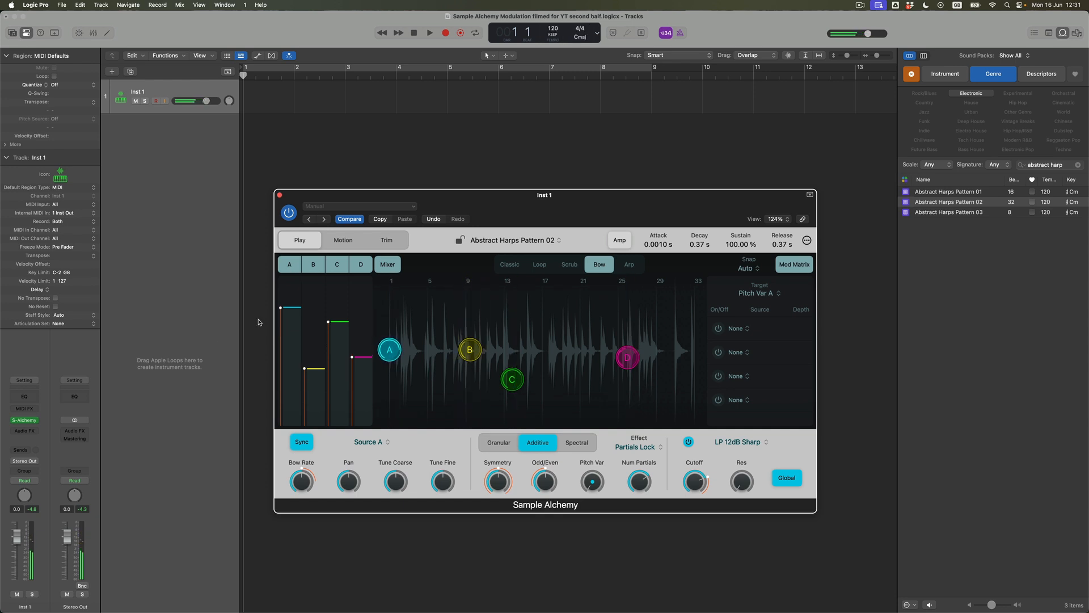
# Insert the Quantec Room Simulator on the Inst 1 track, switch it to the Quantec YardStick model and close its window
pyautogui.click(34, 432)
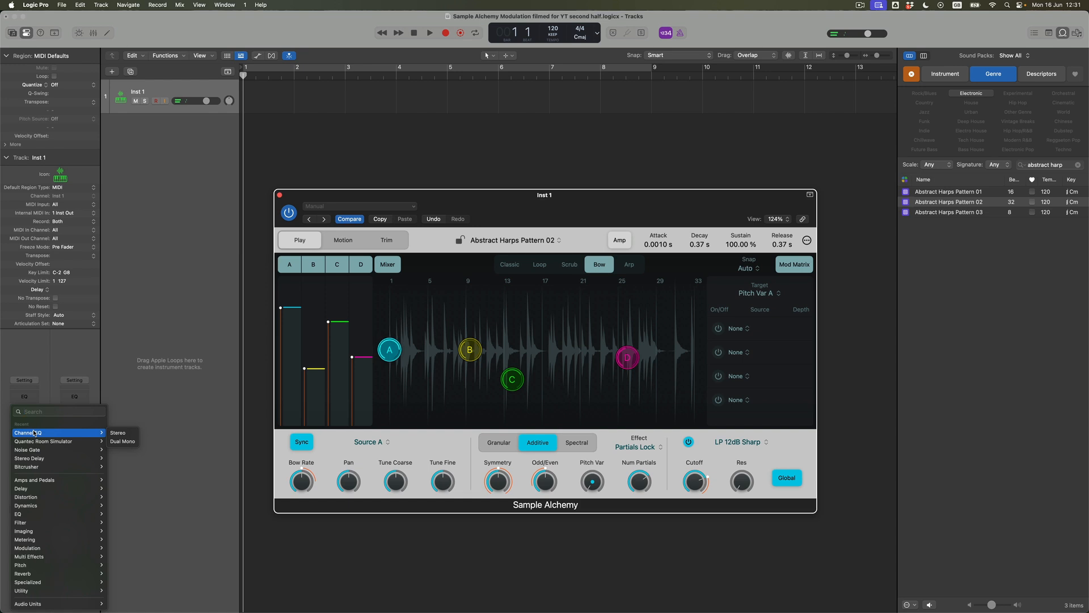
pyautogui.click(34, 441)
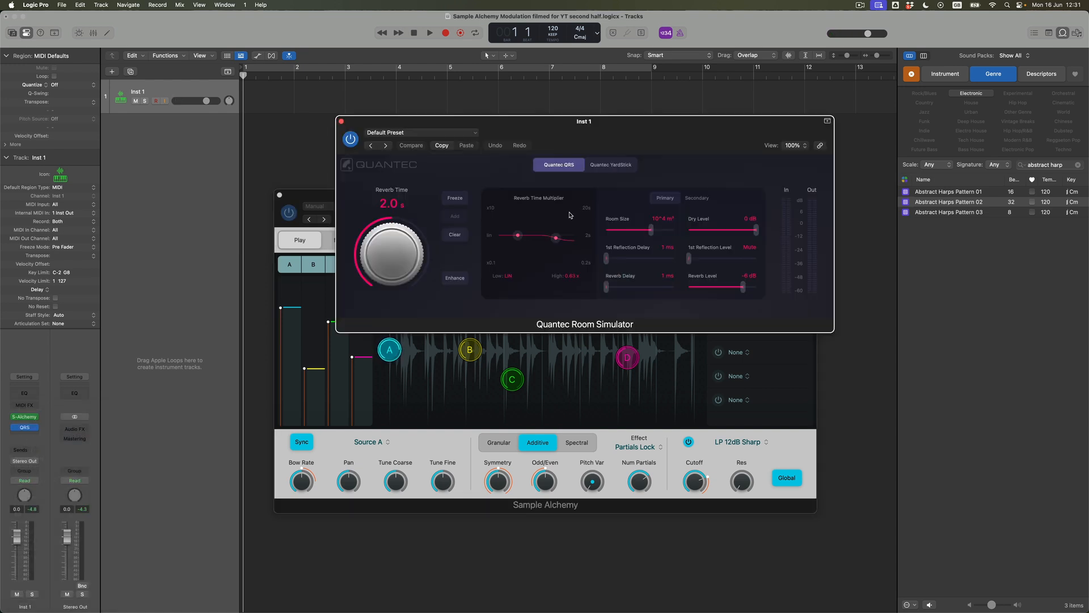
pyautogui.click(626, 166)
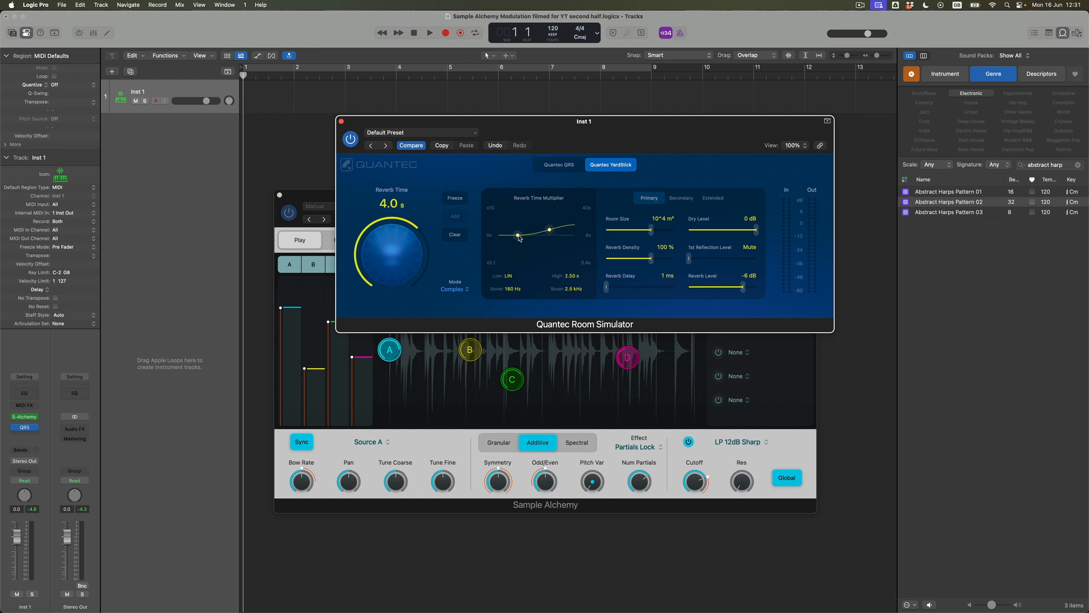
pyautogui.click(342, 122)
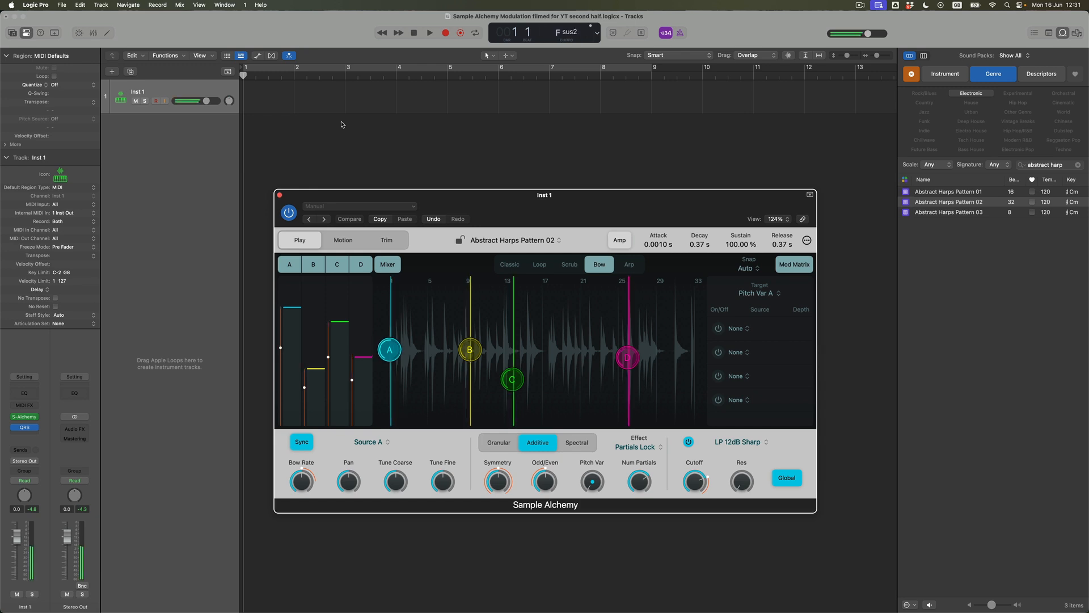